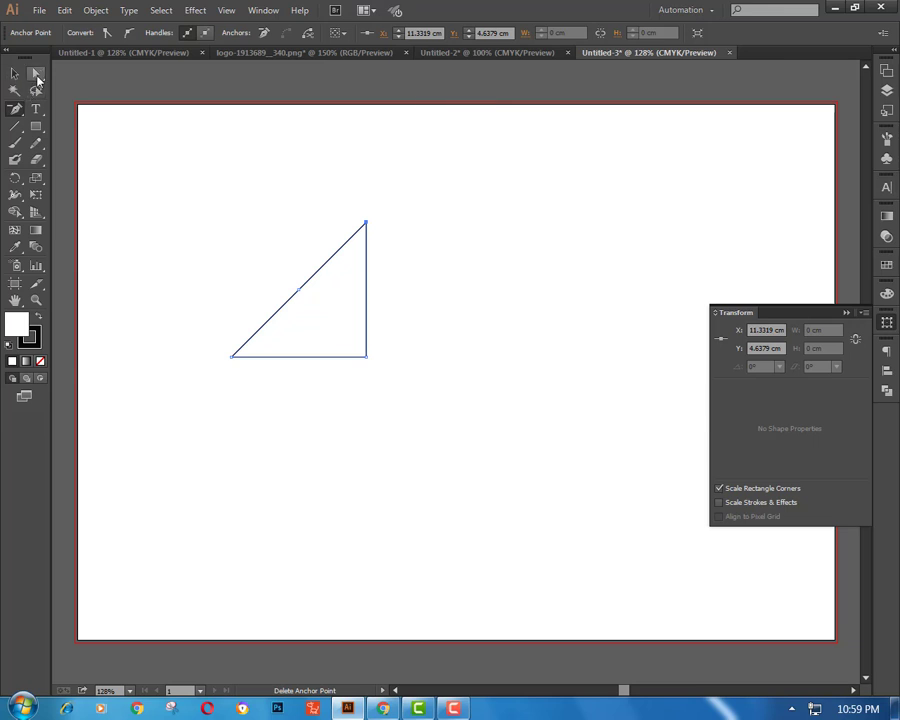
Move the triangle's top anchor point about 0.9 cm horizontally to the left with the Direct Selection tool, then deselect it
{"action": "left_click", "coordinate": [36, 74]}
{"action": "key", "text": "Left"}
{"action": "key", "text": "Left"}
{"action": "key", "text": "Left"}
{"action": "key", "text": "Left"}
{"action": "key", "text": "Left"}
{"action": "key", "text": "Left"}
{"action": "key", "text": "Left"}
{"action": "key", "text": "Left"}
{"action": "key", "text": "Left"}
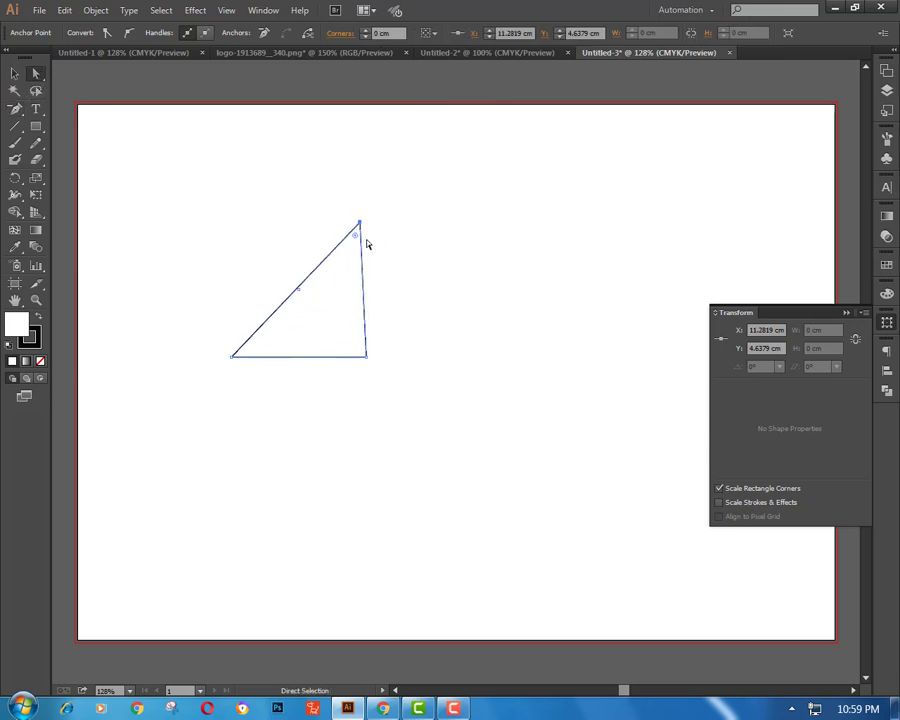
{"action": "left_click", "coordinate": [394, 241]}
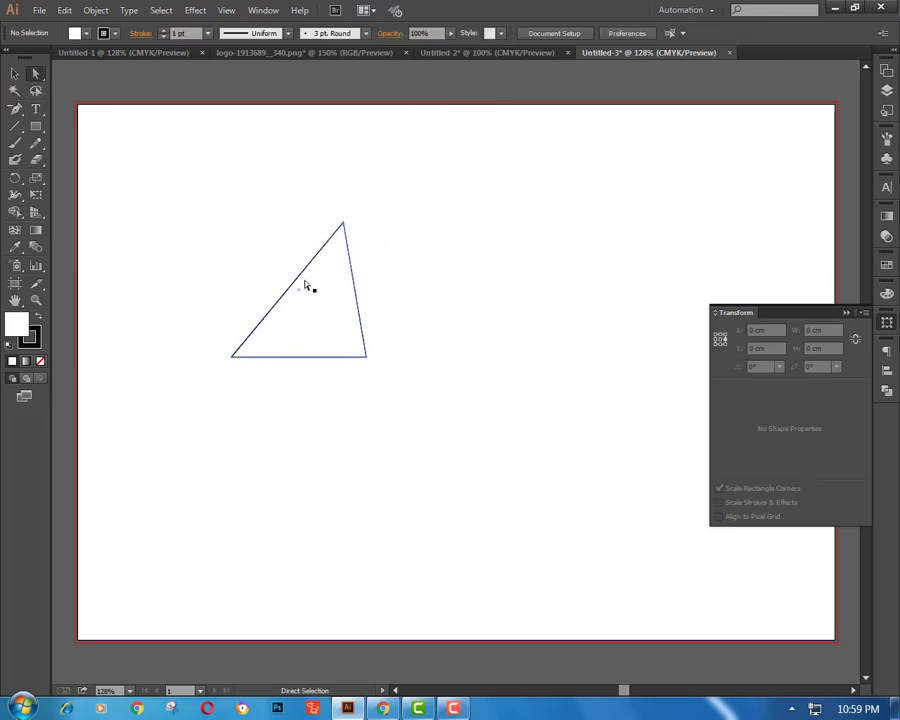
Select the whole triangle and make a copy of it rotated by 180°
{"action": "left_click", "coordinate": [299, 286]}
{"action": "left_click", "coordinate": [14, 73]}
{"action": "left_click", "coordinate": [234, 211]}
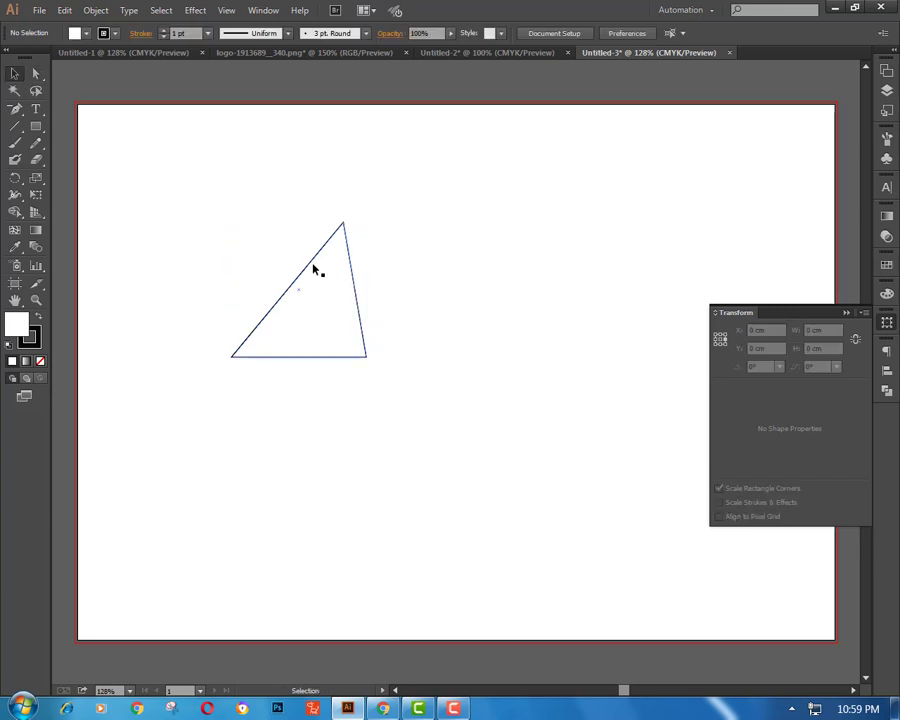
{"action": "left_click", "coordinate": [311, 267]}
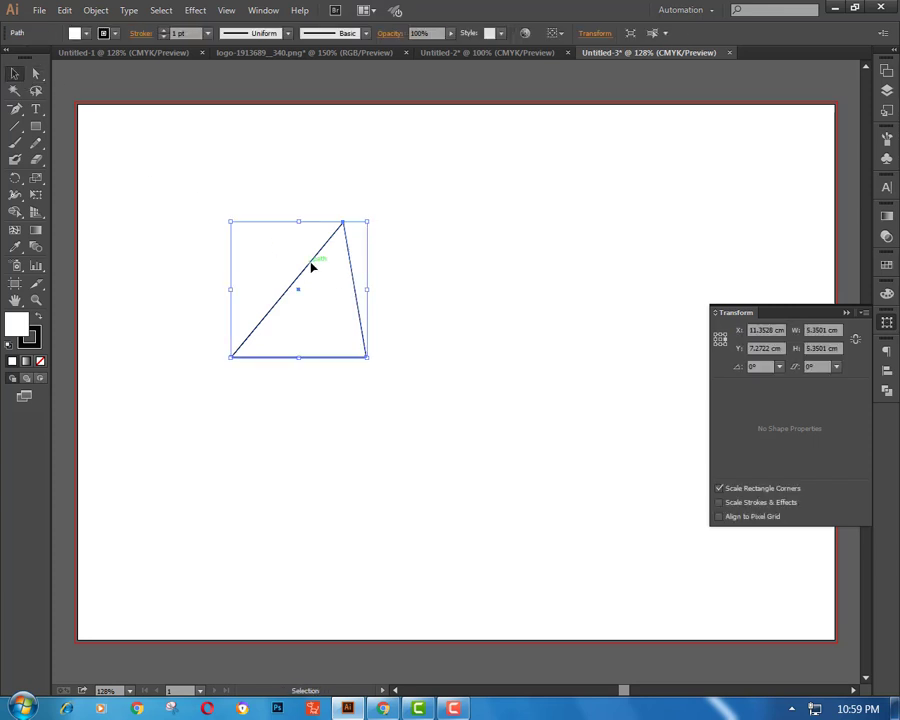
{"action": "left_click", "coordinate": [98, 14]}
{"action": "mouse_move", "coordinate": [137, 32]}
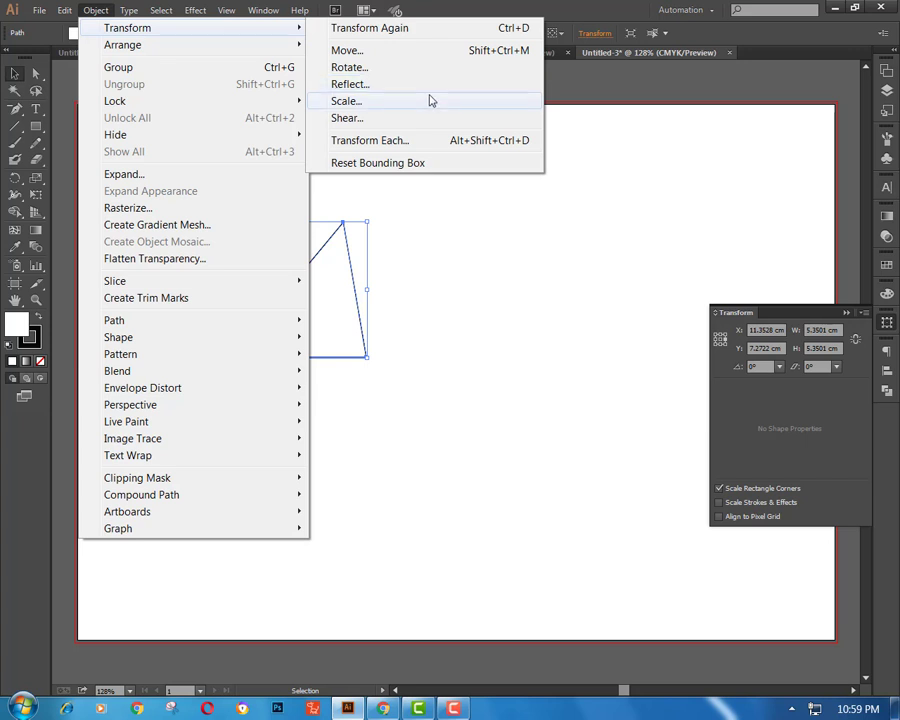
{"action": "left_click", "coordinate": [349, 67]}
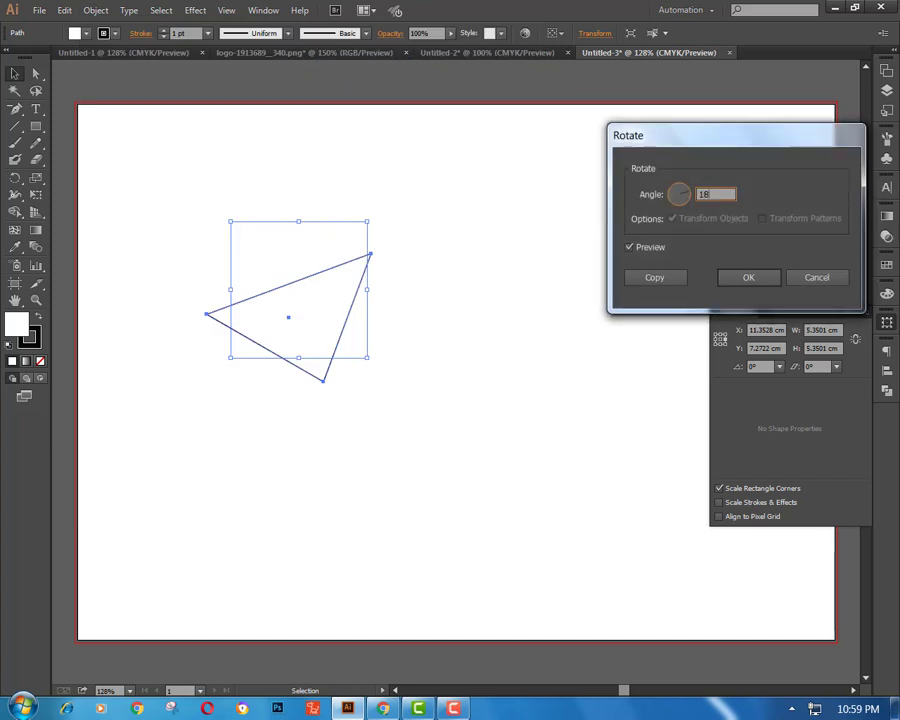
{"action": "left_click", "coordinate": [663, 277]}
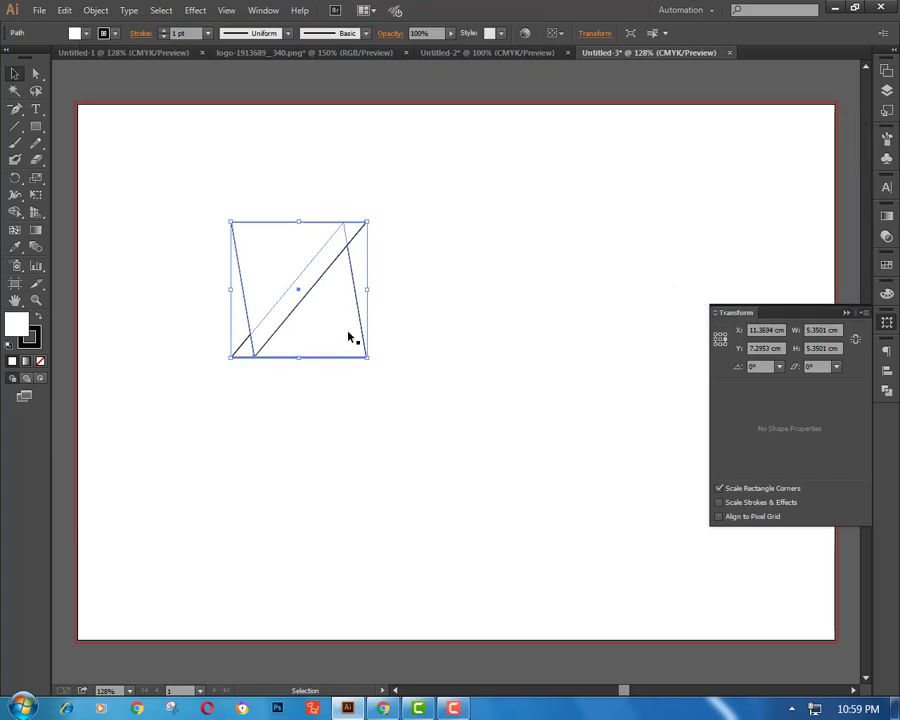
Move the rotated copy about 4.4 cm to the right so its left side meets the original triangle's right side
{"action": "key", "text": "Right"}
{"action": "key", "text": "Right"}
{"action": "key", "text": "Right"}
{"action": "key", "text": "Right"}
{"action": "key", "text": "Right"}
{"action": "key", "text": "Right"}
{"action": "key", "text": "Right"}
{"action": "key", "text": "Right"}
{"action": "key", "text": "Right"}
{"action": "key", "text": "Right"}
{"action": "key", "text": "Right"}
{"action": "key", "text": "Right"}
{"action": "key", "text": "Right"}
{"action": "key", "text": "Right"}
{"action": "key", "text": "Right"}
{"action": "key", "text": "Right"}
{"action": "key", "text": "Right"}
{"action": "key", "text": "Right"}
{"action": "key", "text": "Right"}
{"action": "key", "text": "Right"}
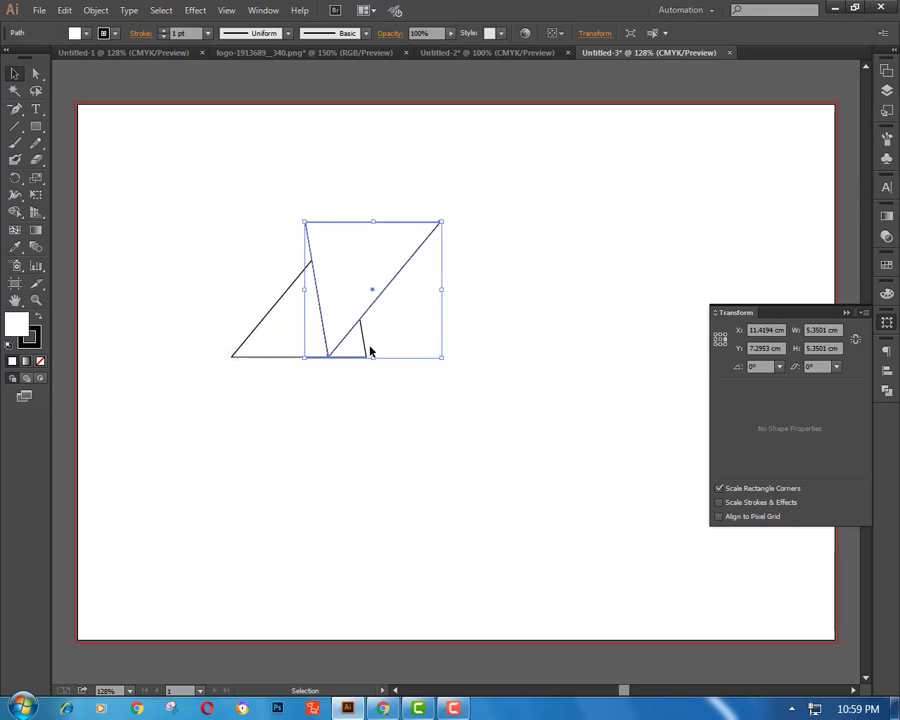
{"action": "key", "text": "Right"}
{"action": "key", "text": "Right"}
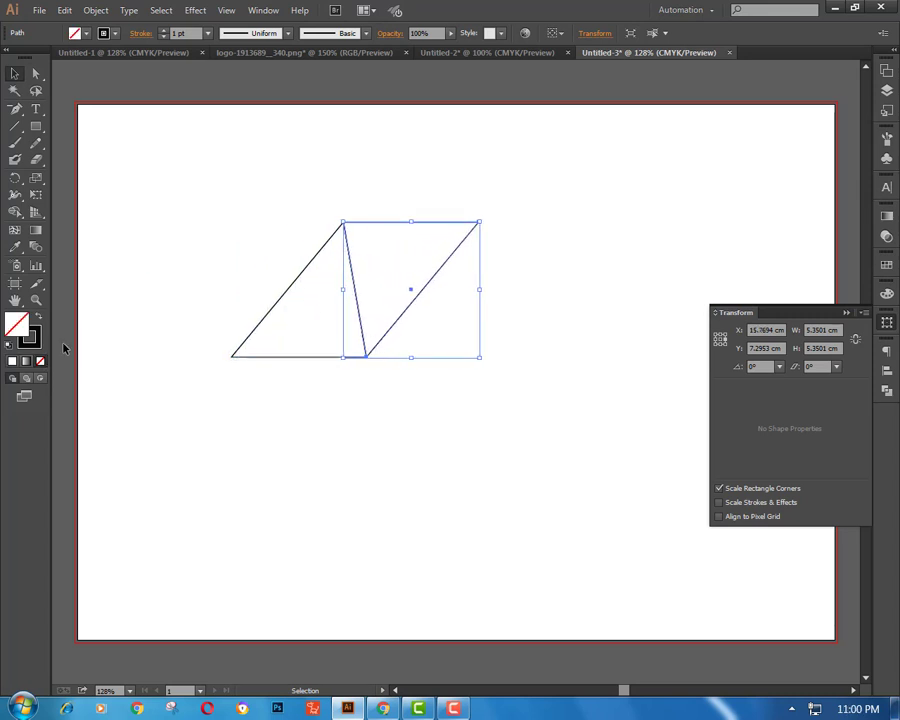
Set the fill of the left triangle to None
{"action": "left_click", "coordinate": [197, 230]}
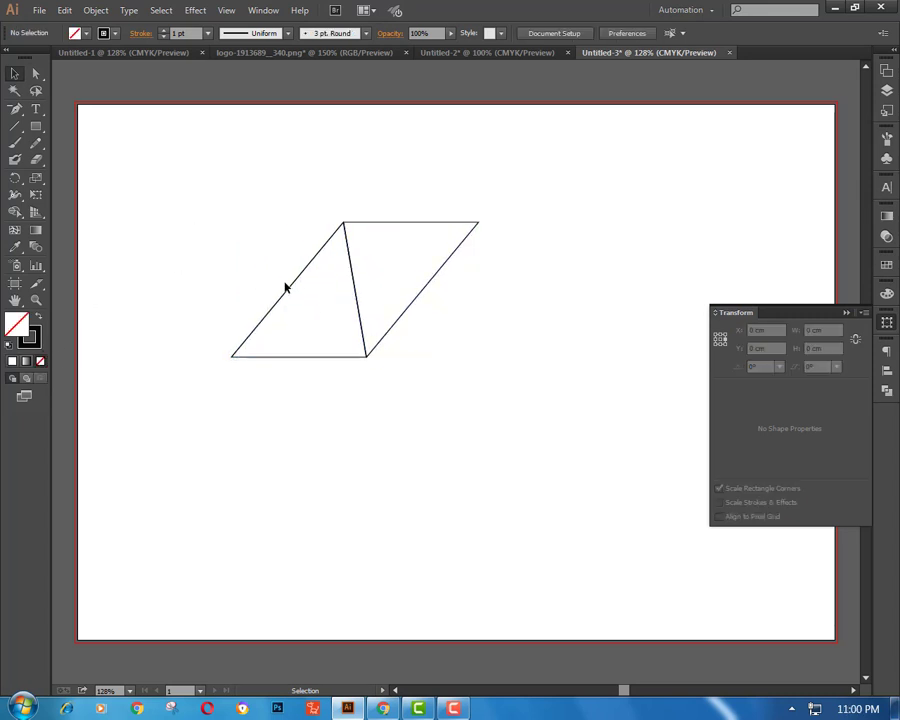
{"action": "left_click", "coordinate": [285, 289]}
{"action": "left_click", "coordinate": [41, 363]}
Make a copy of the left triangle reflected across the horizontal axis
{"action": "left_click", "coordinate": [237, 173]}
{"action": "scroll", "coordinate": [390, 331], "scroll_direction": "down", "scroll_amount": 1}
{"action": "left_click", "coordinate": [316, 324]}
{"action": "left_click_drag", "start_coordinate": [330, 412], "coordinate": [500, 364]}
{"action": "left_click_drag", "start_coordinate": [466, 368], "coordinate": [639, 305]}
{"action": "left_click_drag", "start_coordinate": [457, 212], "coordinate": [348, 133]}
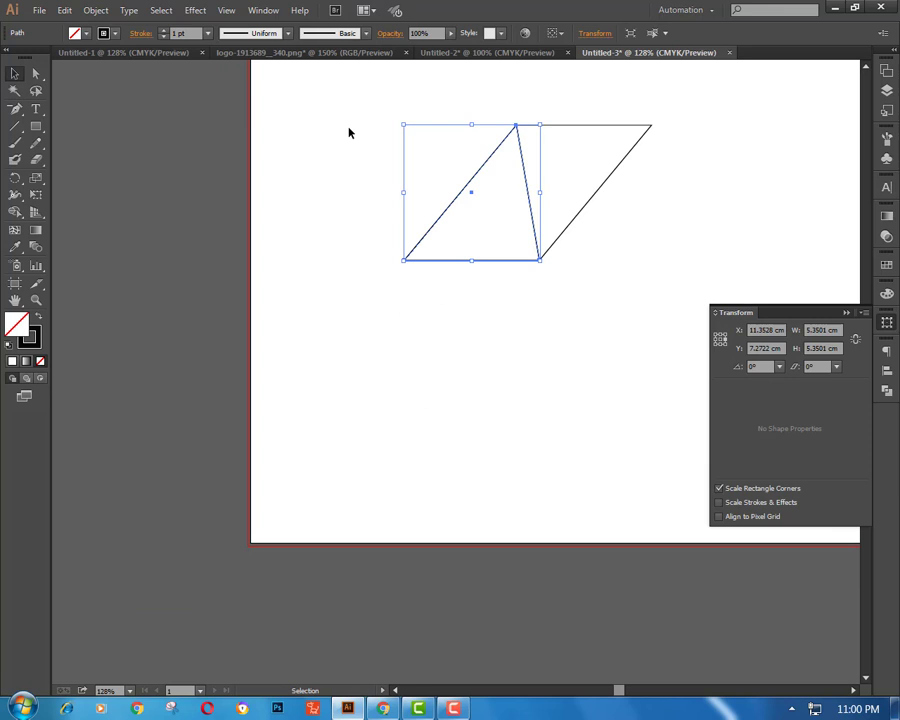
{"action": "left_click", "coordinate": [96, 11]}
{"action": "mouse_move", "coordinate": [175, 29]}
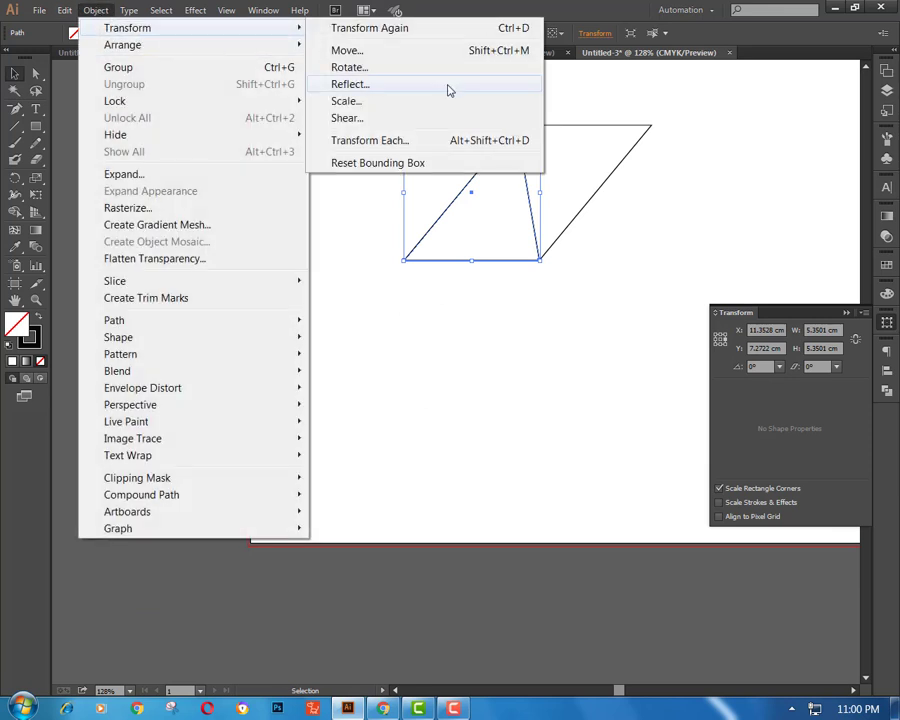
{"action": "left_click", "coordinate": [448, 88]}
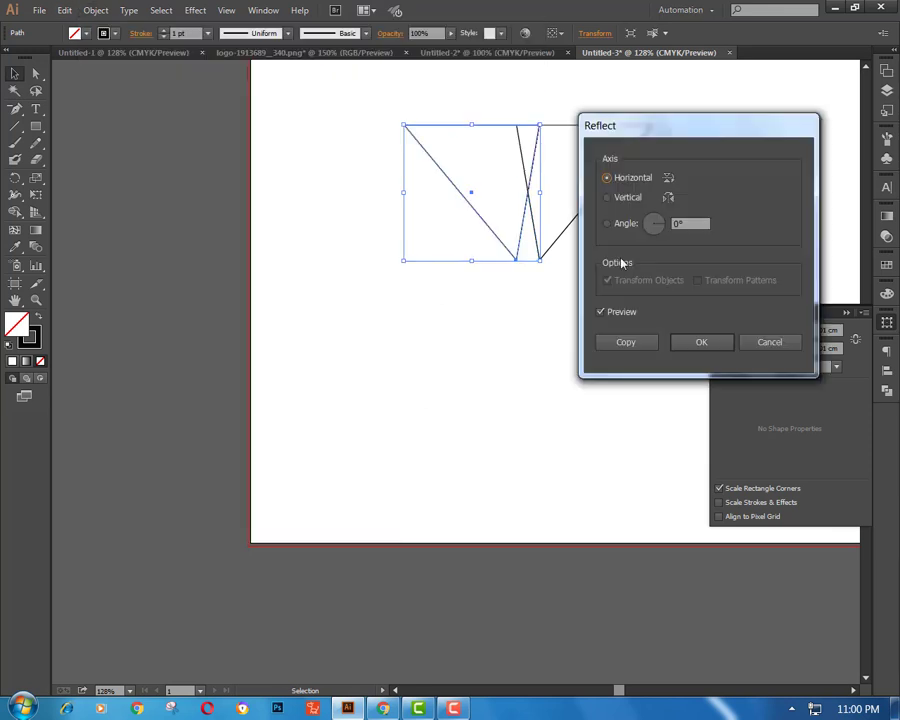
{"action": "left_click", "coordinate": [626, 342]}
Move the reflected copy about 5.3 cm down so its top edge meets the base of the left triangle
{"action": "key", "text": "Down"}
{"action": "key", "text": "Down"}
{"action": "key", "text": "Down"}
{"action": "key", "text": "Down"}
{"action": "key", "text": "Down"}
{"action": "key", "text": "Down"}
{"action": "key", "text": "Down"}
{"action": "key", "text": "Down"}
{"action": "key", "text": "Down"}
{"action": "key", "text": "Down"}
{"action": "key", "text": "Down"}
{"action": "key", "text": "Down"}
{"action": "key", "text": "Down"}
{"action": "key", "text": "Down"}
{"action": "key", "text": "Down"}
{"action": "key", "text": "Down"}
{"action": "key", "text": "Down"}
{"action": "key", "text": "Down"}
{"action": "key", "text": "Down"}
{"action": "key", "text": "Down"}
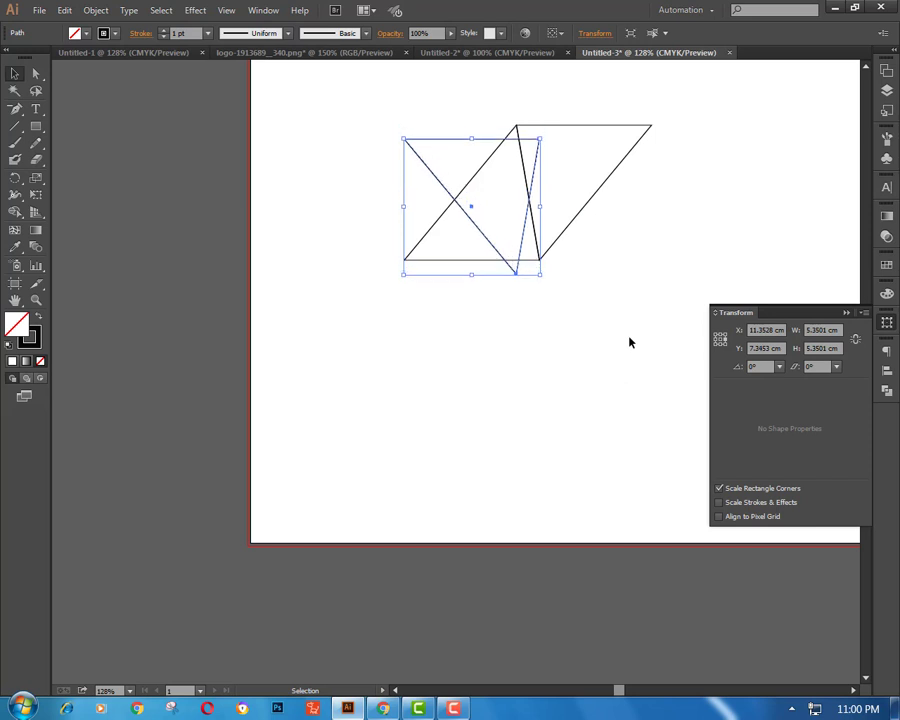
{"action": "key", "text": "Down"}
{"action": "key", "text": "Down"}
{"action": "key", "text": "Down"}
{"action": "key", "text": "Down"}
{"action": "key", "text": "Down"}
{"action": "key", "text": "Down"}
{"action": "key", "text": "Down"}
{"action": "key", "text": "Down"}
{"action": "key", "text": "Down"}
{"action": "key", "text": "Down"}
{"action": "key", "text": "Down"}
{"action": "key", "text": "Down"}
{"action": "key", "text": "Down"}
{"action": "key", "text": "Down"}
{"action": "key", "text": "Down"}
{"action": "key", "text": "Down"}
{"action": "key", "text": "Down"}
{"action": "key", "text": "Down"}
{"action": "key", "text": "Down"}
{"action": "key", "text": "Down"}
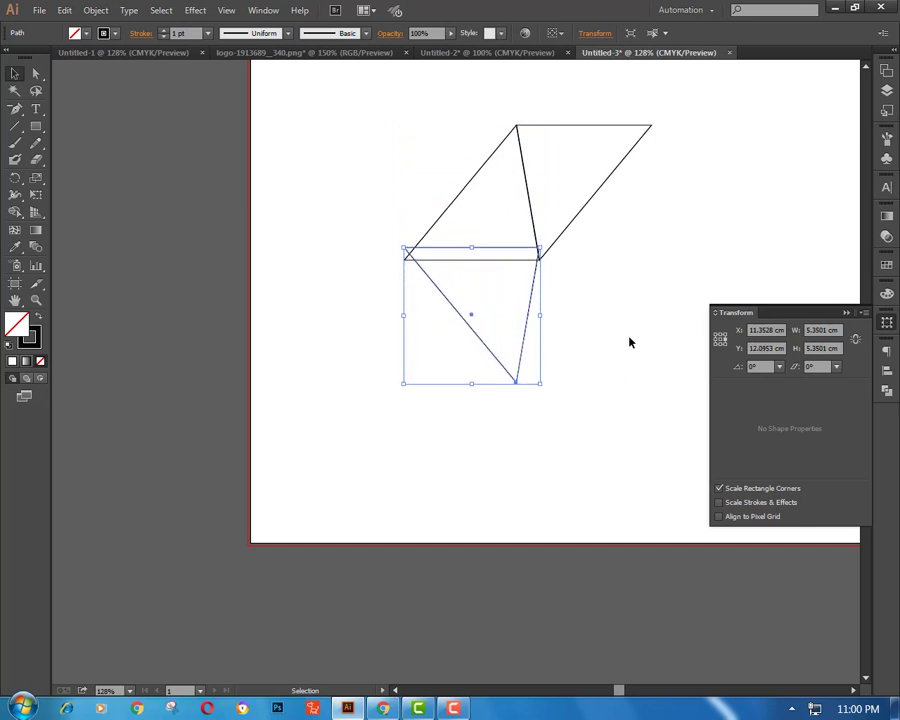
{"action": "left_click", "coordinate": [642, 341]}
Raise only the lower triangle's bottom anchor point until the triangle is about 3.69 cm high
{"action": "left_click", "coordinate": [519, 396]}
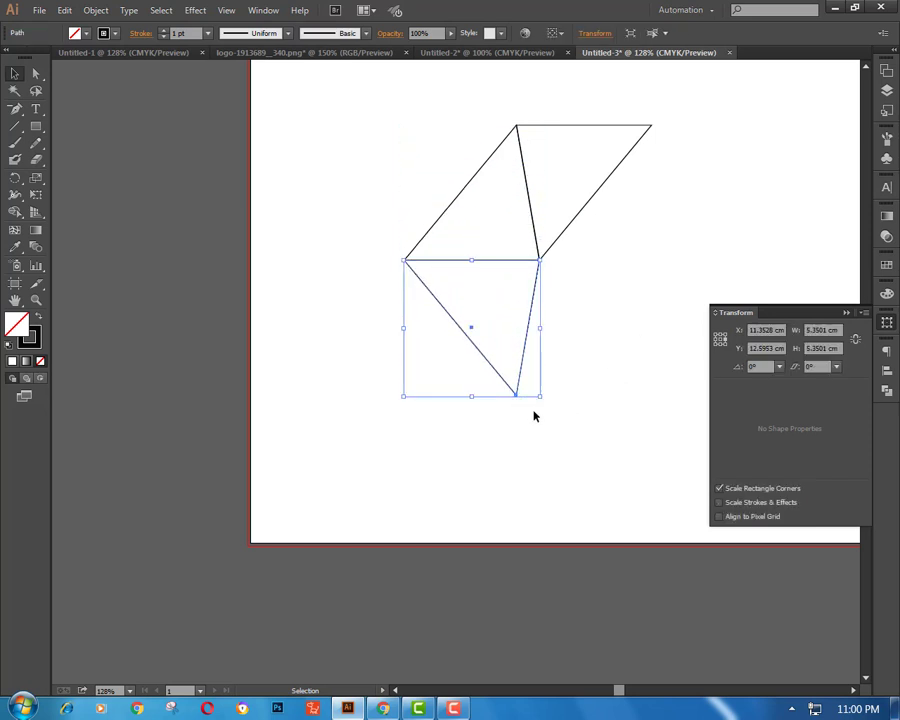
{"action": "left_click", "coordinate": [37, 74]}
{"action": "left_click", "coordinate": [517, 394]}
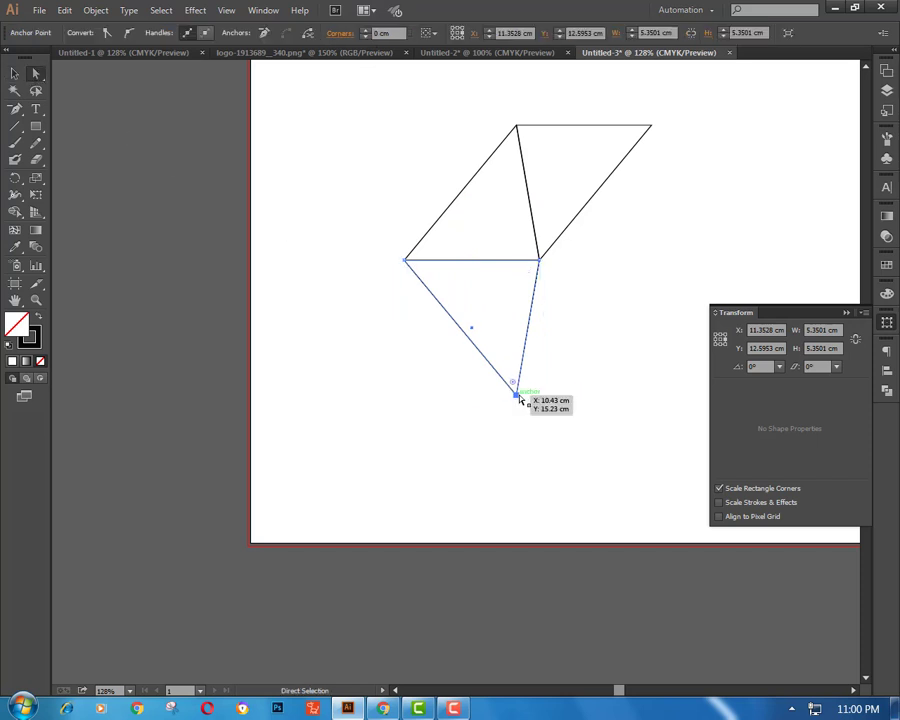
{"action": "key", "text": "Up"}
{"action": "key", "text": "Up"}
{"action": "key", "text": "Up"}
{"action": "key", "text": "Up"}
{"action": "key", "text": "Up"}
{"action": "key", "text": "Up"}
{"action": "key", "text": "Up"}
{"action": "key", "text": "Up"}
{"action": "key", "text": "Up"}
{"action": "key", "text": "Up"}
{"action": "key", "text": "Up"}
{"action": "key", "text": "Up"}
{"action": "key", "text": "Up"}
{"action": "key", "text": "Up"}
{"action": "key", "text": "Up"}
{"action": "key", "text": "Up"}
{"action": "key", "text": "Up"}
{"action": "key", "text": "Up"}
{"action": "key", "text": "Up"}
{"action": "key", "text": "Up"}
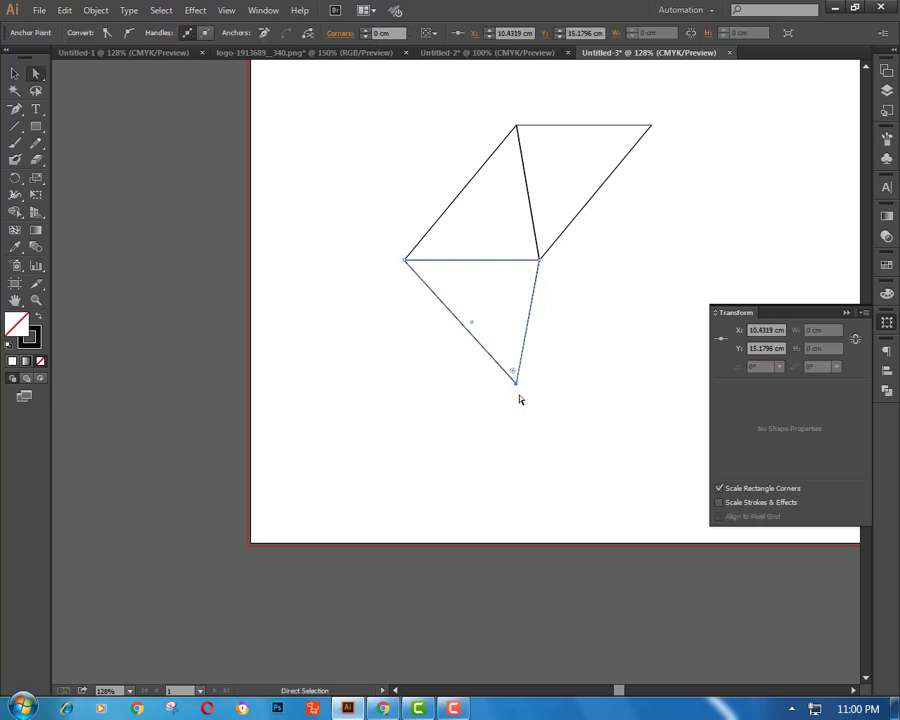
{"action": "left_click", "coordinate": [572, 397]}
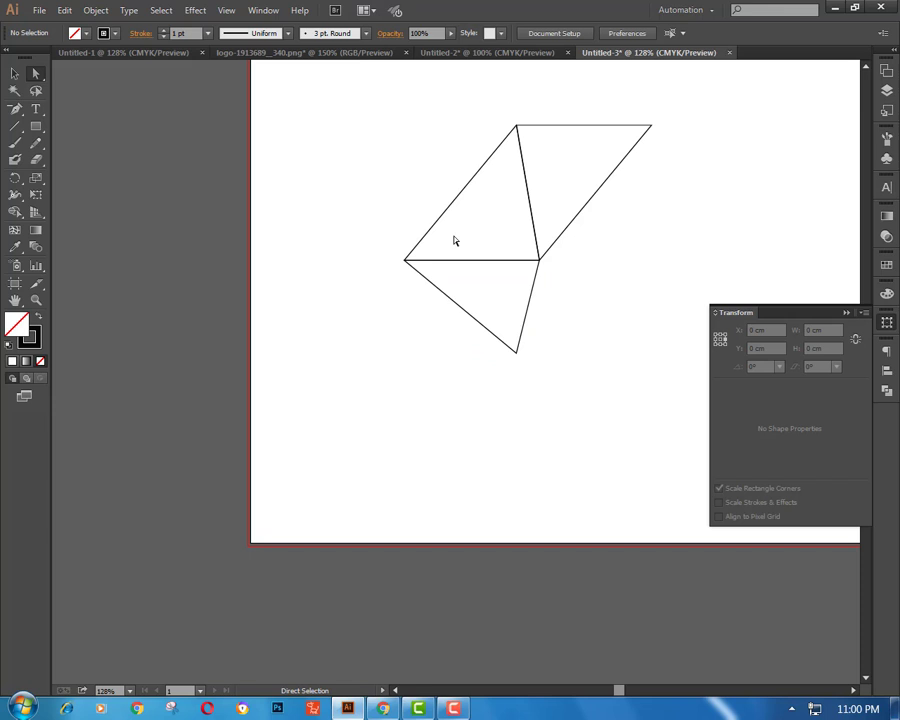
Copy the lower triangle's long slanted left edge and paste it in place
{"action": "left_click", "coordinate": [452, 298]}
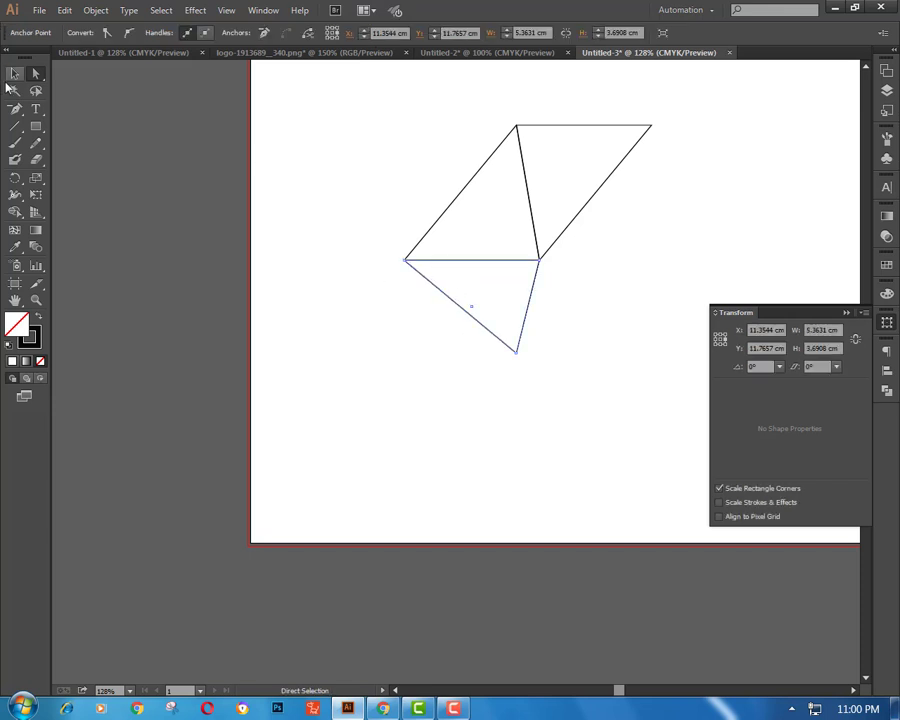
{"action": "key", "text": "v"}
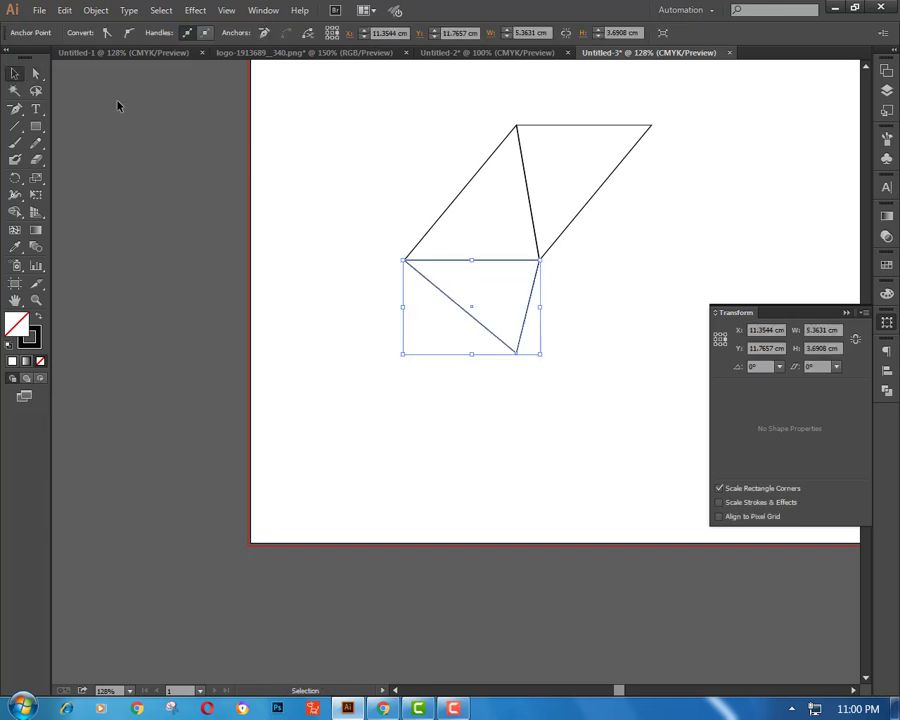
{"action": "left_click", "coordinate": [64, 10]}
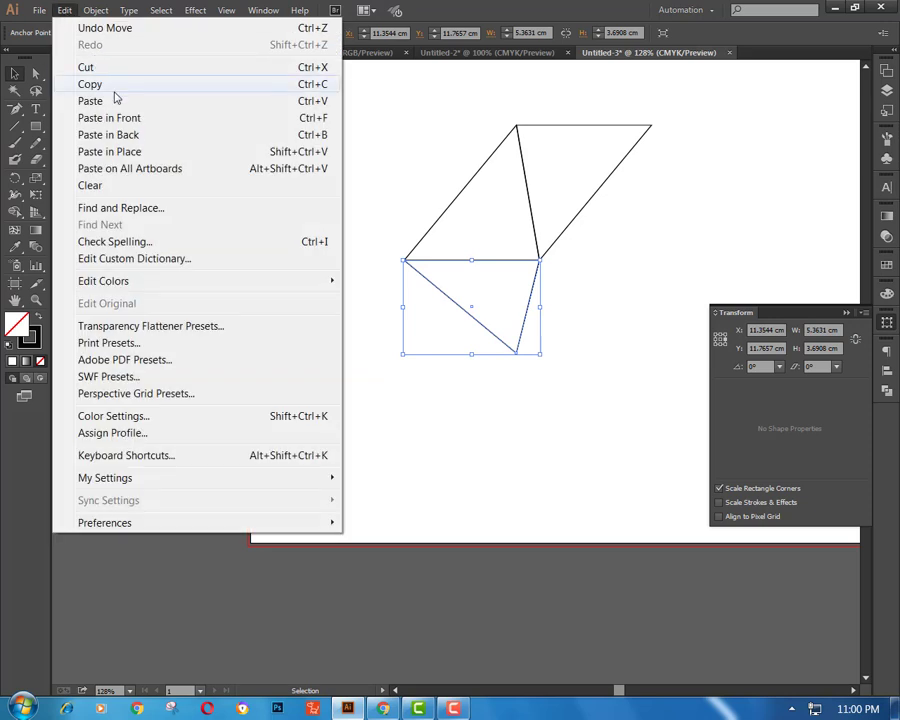
{"action": "left_click", "coordinate": [115, 89]}
{"action": "left_click", "coordinate": [71, 12]}
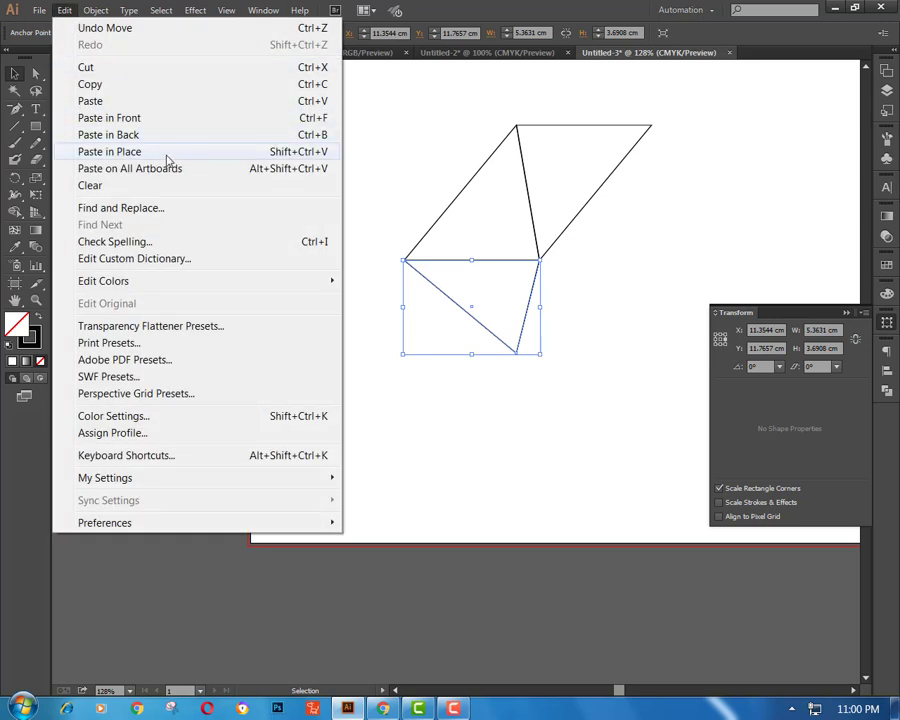
{"action": "left_click", "coordinate": [170, 153]}
Move the pasted line up and to the left until its lower end meets the left triangle's bottom-left corner
{"action": "key", "text": "Left"}
{"action": "key", "text": "Left"}
{"action": "key", "text": "Left"}
{"action": "key", "text": "Left"}
{"action": "key", "text": "Left"}
{"action": "key", "text": "Left"}
{"action": "key", "text": "Left"}
{"action": "key", "text": "Left"}
{"action": "key", "text": "Left"}
{"action": "key", "text": "Left"}
{"action": "key", "text": "Left"}
{"action": "key", "text": "Left"}
{"action": "key", "text": "Left"}
{"action": "key", "text": "Left"}
{"action": "key", "text": "Left"}
{"action": "key", "text": "Left"}
{"action": "key", "text": "Left"}
{"action": "key", "text": "Left"}
{"action": "key", "text": "Left"}
{"action": "key", "text": "Left"}
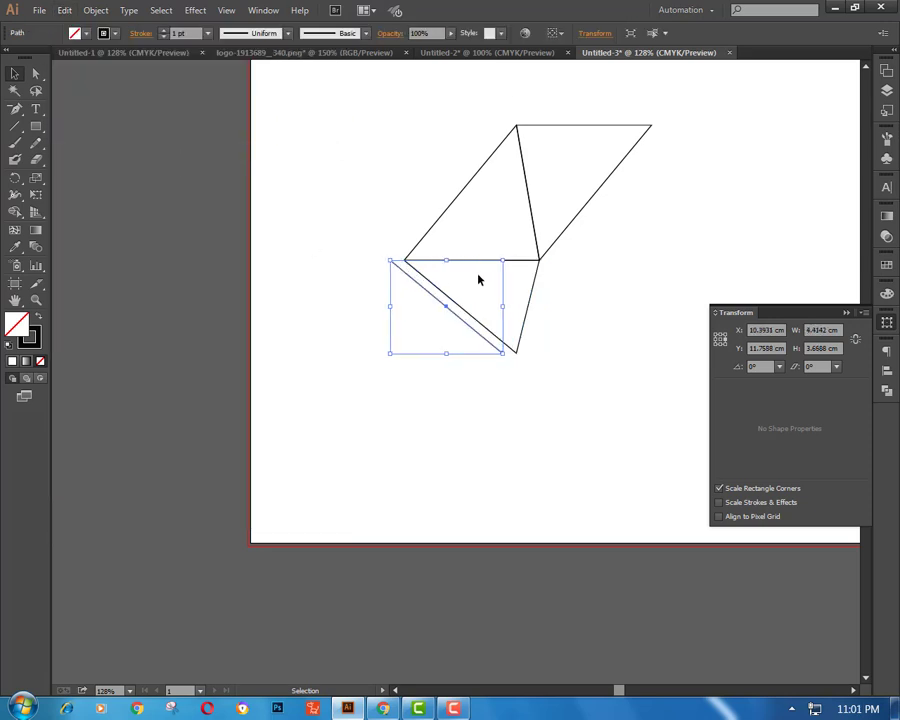
{"action": "key", "text": "Up"}
{"action": "key", "text": "Up"}
{"action": "key", "text": "Up"}
{"action": "key", "text": "Up"}
{"action": "key", "text": "Up"}
{"action": "key", "text": "Up"}
{"action": "key", "text": "Up"}
{"action": "key", "text": "Up"}
{"action": "key", "text": "Up"}
{"action": "key", "text": "Up"}
{"action": "key", "text": "Up"}
{"action": "key", "text": "Up"}
{"action": "key", "text": "Up"}
{"action": "key", "text": "Up"}
{"action": "key", "text": "Up"}
{"action": "key", "text": "Up"}
{"action": "key", "text": "Up"}
{"action": "key", "text": "Up"}
{"action": "key", "text": "Up"}
{"action": "key", "text": "Up"}
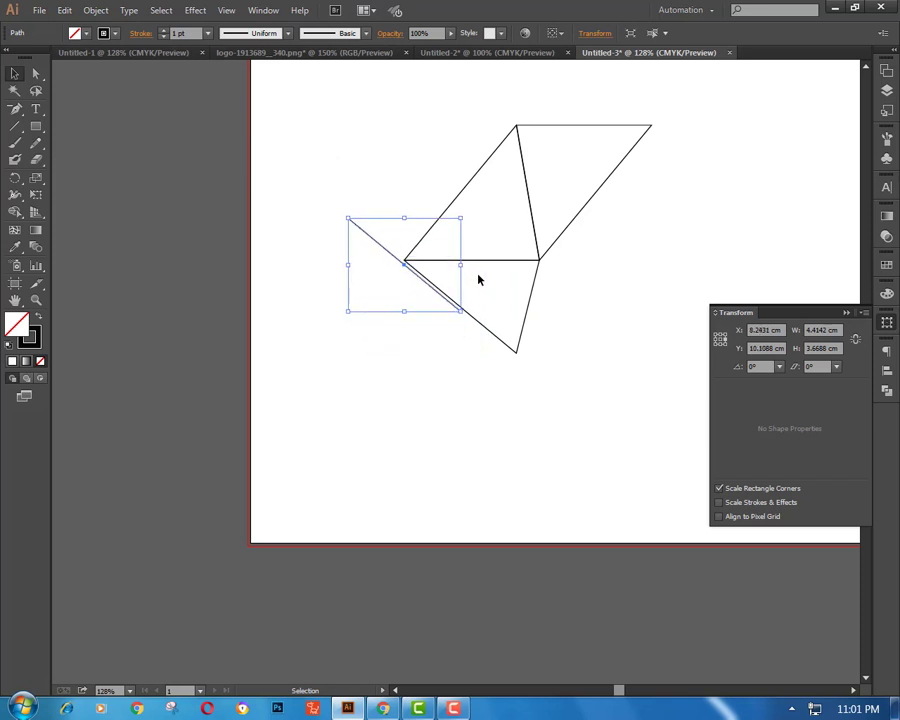
{"action": "key", "text": "Left"}
{"action": "key", "text": "Left"}
{"action": "key", "text": "Left"}
{"action": "key", "text": "Left"}
{"action": "key", "text": "Left"}
{"action": "key", "text": "Left"}
{"action": "key", "text": "Left"}
{"action": "key", "text": "Left"}
{"action": "key", "text": "Left"}
{"action": "key", "text": "Left"}
{"action": "key", "text": "Left"}
{"action": "key", "text": "Left"}
{"action": "key", "text": "Left"}
{"action": "key", "text": "Left"}
{"action": "key", "text": "Left"}
{"action": "key", "text": "Left"}
{"action": "key", "text": "Left"}
{"action": "key", "text": "Left"}
{"action": "key", "text": "Left"}
{"action": "key", "text": "Left"}
{"action": "key", "text": "Up"}
{"action": "key", "text": "Up"}
{"action": "key", "text": "Up"}
{"action": "key", "text": "Up"}
{"action": "key", "text": "Up"}
{"action": "key", "text": "Up"}
{"action": "key", "text": "Up"}
{"action": "key", "text": "Up"}
{"action": "key", "text": "Up"}
{"action": "key", "text": "Up"}
{"action": "key", "text": "Up"}
{"action": "key", "text": "Up"}
{"action": "key", "text": "Up"}
{"action": "key", "text": "Up"}
{"action": "key", "text": "Up"}
{"action": "key", "text": "Up"}
{"action": "key", "text": "Up"}
{"action": "key", "text": "Up"}
{"action": "key", "text": "Up"}
{"action": "key", "text": "Up"}
{"action": "key", "text": "Left"}
{"action": "key", "text": "Left"}
{"action": "key", "text": "Left"}
{"action": "key", "text": "Left"}
{"action": "key", "text": "Left"}
{"action": "key", "text": "Left"}
{"action": "key", "text": "Left"}
{"action": "key", "text": "Left"}
{"action": "key", "text": "Left"}
{"action": "key", "text": "Left"}
{"action": "key", "text": "Left"}
{"action": "key", "text": "Left"}
{"action": "key", "text": "Left"}
{"action": "key", "text": "Left"}
{"action": "key", "text": "Left"}
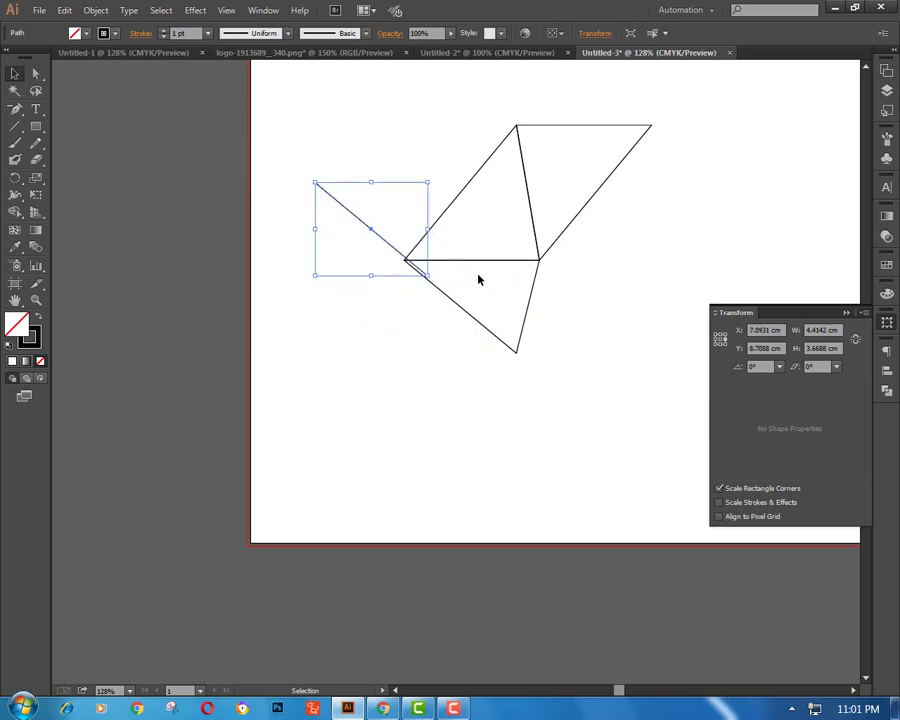
{"action": "key", "text": "Up"}
{"action": "key", "text": "Up"}
{"action": "key", "text": "Up"}
{"action": "key", "text": "Up"}
{"action": "key", "text": "Up"}
{"action": "key", "text": "Up"}
{"action": "key", "text": "Up"}
{"action": "key", "text": "Up"}
{"action": "key", "text": "Up"}
{"action": "key", "text": "Up"}
{"action": "key", "text": "Up"}
{"action": "key", "text": "Up"}
{"action": "key", "text": "Up"}
{"action": "key", "text": "Left"}
{"action": "key", "text": "Left"}
{"action": "key", "text": "Left"}
{"action": "key", "text": "Left"}
{"action": "key", "text": "Left"}
{"action": "key", "text": "Left"}
{"action": "key", "text": "Left"}
{"action": "key", "text": "Left"}
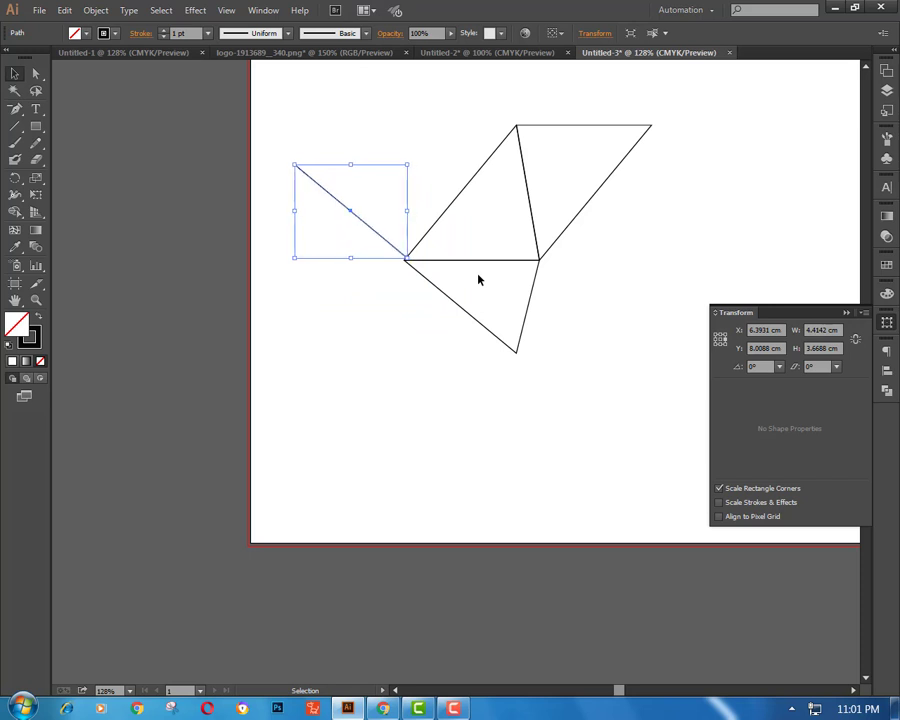
{"action": "key", "text": "Down"}
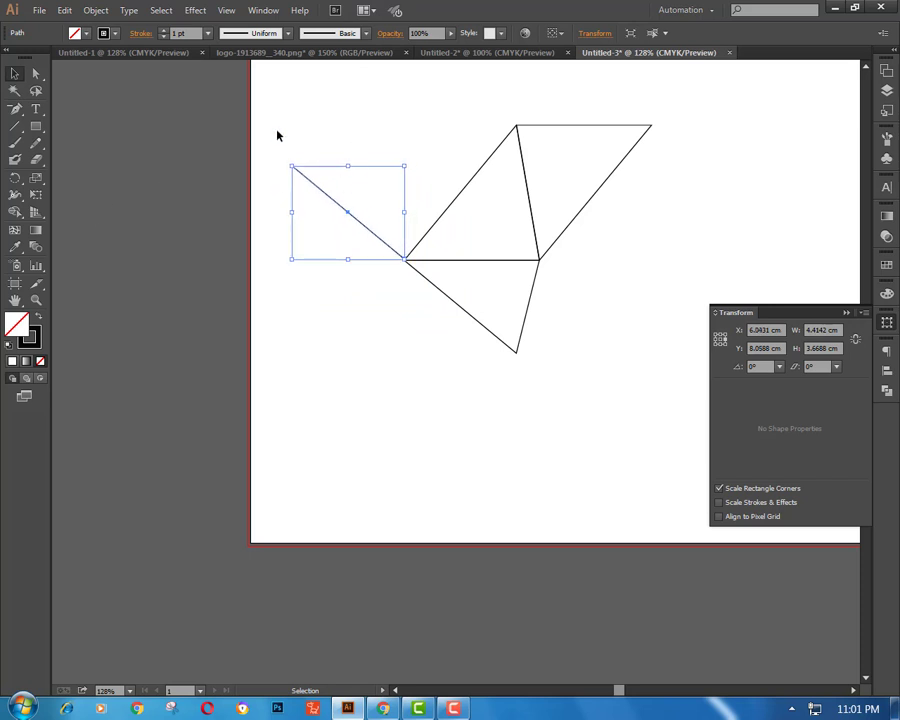
Delete the pasted slanted line
{"action": "left_click", "coordinate": [340, 175]}
{"action": "left_click", "coordinate": [402, 253]}
{"action": "key", "text": "Delete"}
Copy the whole lower triangle and paste the duplicate in place
{"action": "left_click", "coordinate": [492, 335]}
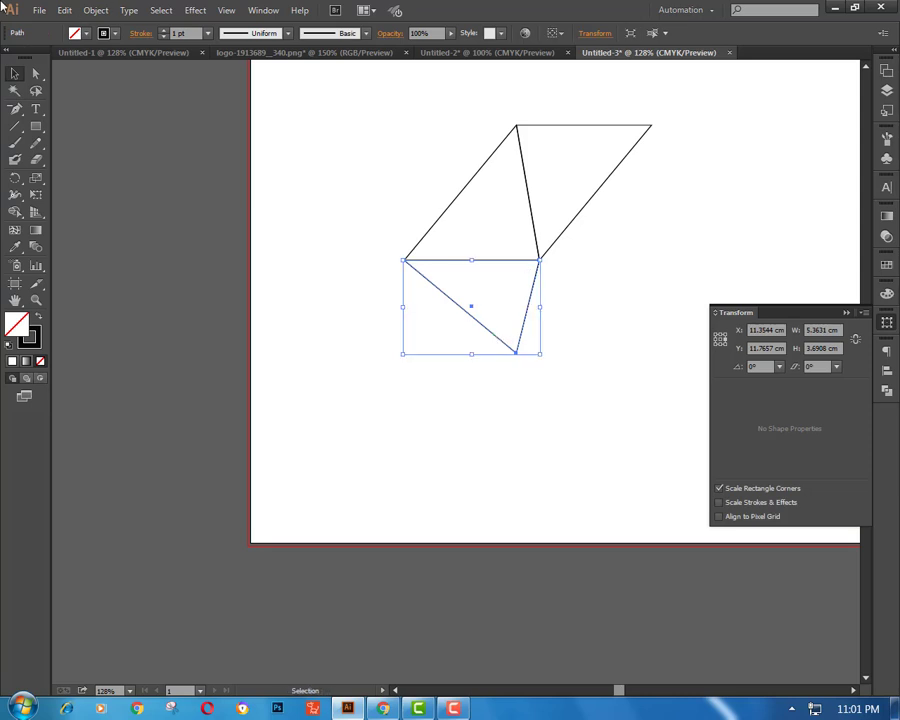
{"action": "left_click", "coordinate": [66, 12]}
{"action": "left_click", "coordinate": [62, 12]}
{"action": "left_click", "coordinate": [62, 12]}
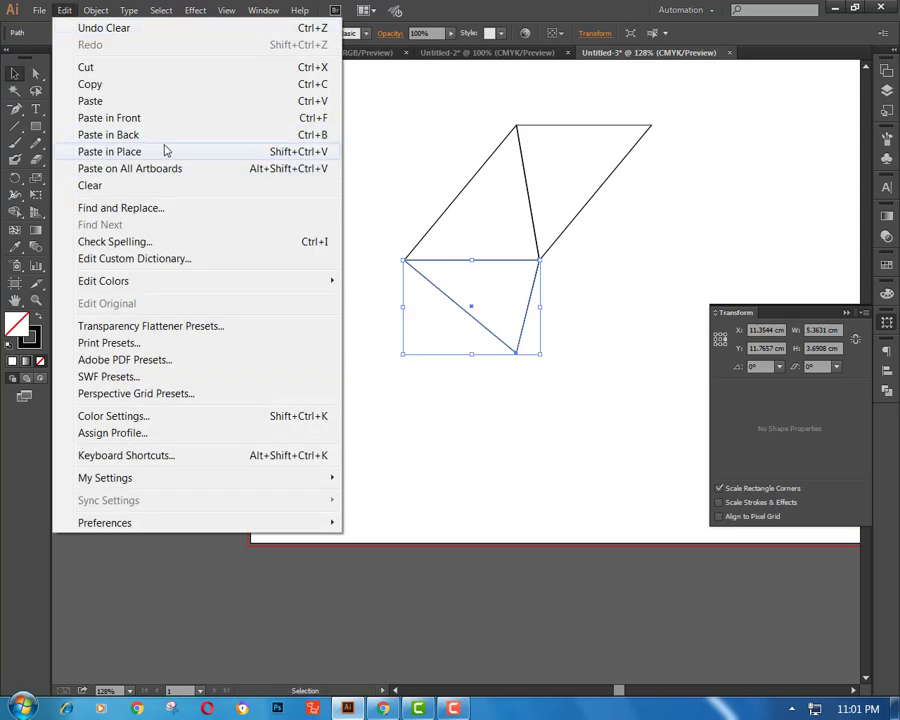
{"action": "left_click", "coordinate": [166, 152]}
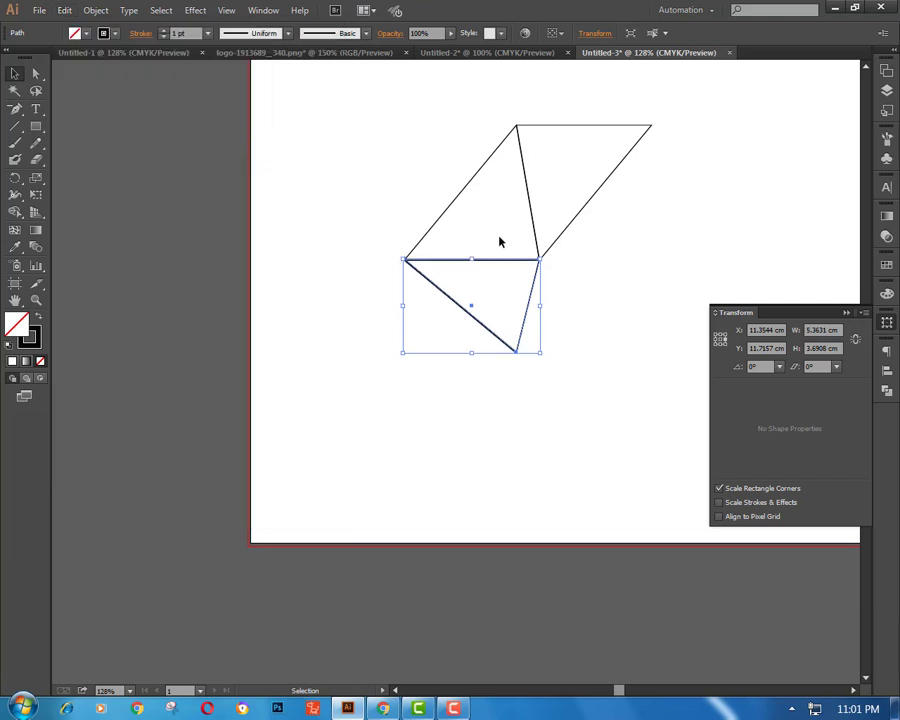
Move the pasted triangle about 4.35 cm left and 3.7 cm up so its bottom corner meets the left triangle's bottom-left corner
{"action": "key", "text": "shift+Up"}
{"action": "key", "text": "shift+Up"}
{"action": "key", "text": "shift+Left"}
{"action": "key", "text": "shift+Left"}
{"action": "key", "text": "shift+Left"}
{"action": "key", "text": "shift+Left"}
{"action": "key", "text": "shift+Left"}
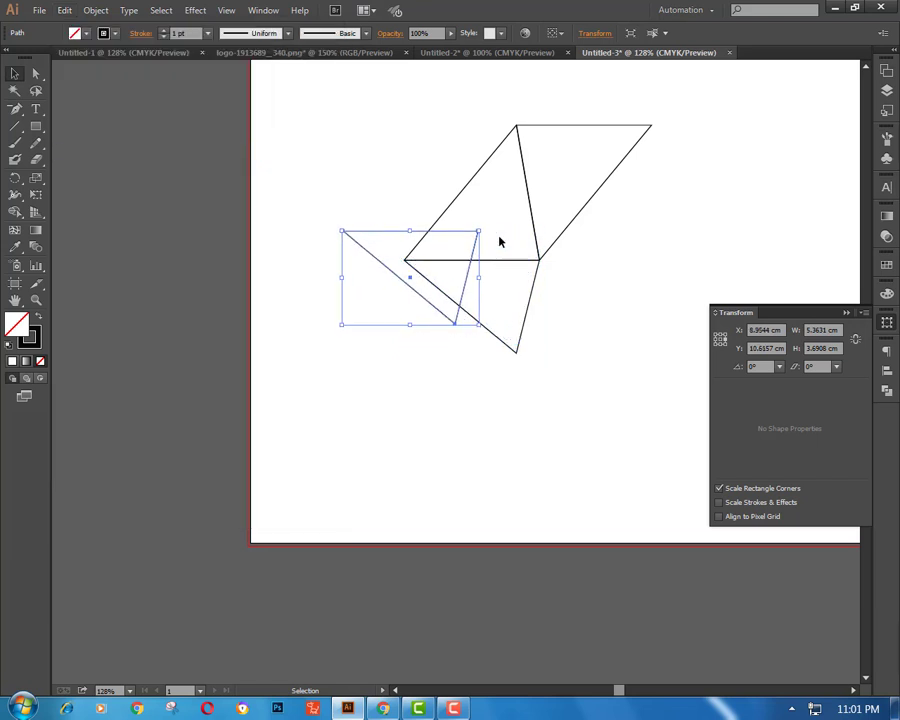
{"action": "key", "text": "shift+Up"}
{"action": "key", "text": "shift+Up"}
{"action": "key", "text": "shift+Up"}
{"action": "key", "text": "shift+Up"}
{"action": "key", "text": "shift+Left"}
{"action": "key", "text": "shift+Left"}
{"action": "key", "text": "shift+Left"}
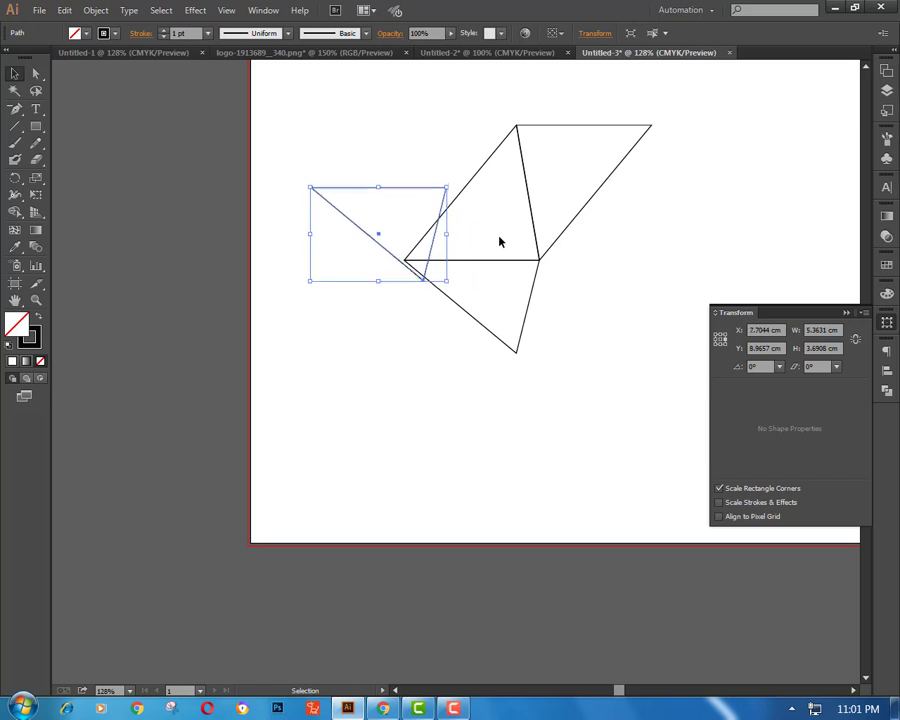
{"action": "key", "text": "shift+Up"}
{"action": "key", "text": "shift+Up"}
{"action": "key", "text": "shift+Left"}
{"action": "key", "text": "shift+Left"}
{"action": "key", "text": "shift+Up"}
{"action": "key", "text": "shift+Left"}
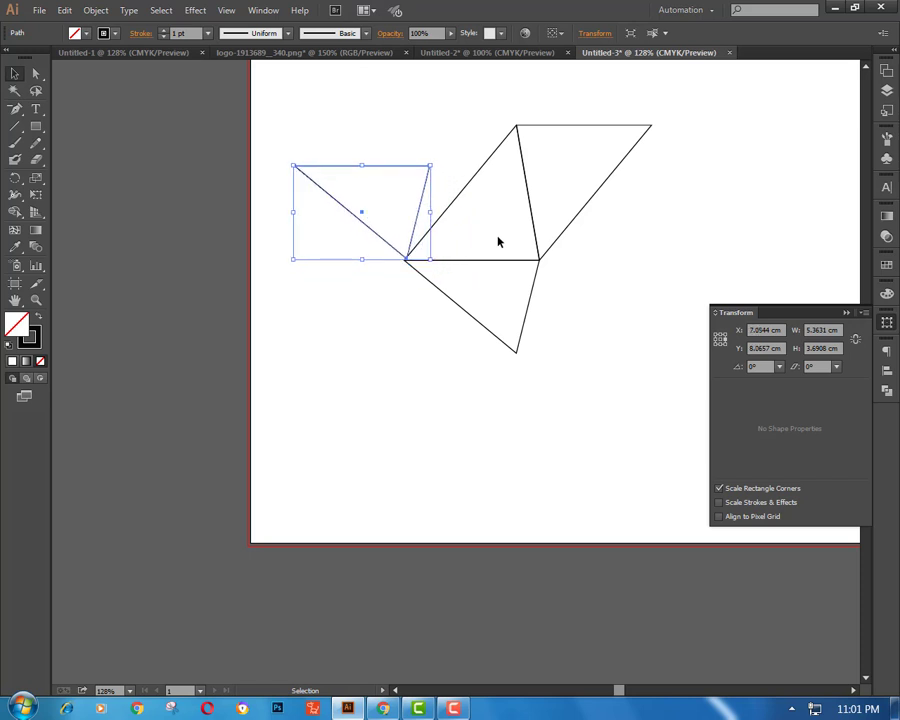
Rotate the triangle copy clockwise toward the left triangle's slanted edge and realign its bottom corner with the shared corner
{"action": "left_click", "coordinate": [15, 177]}
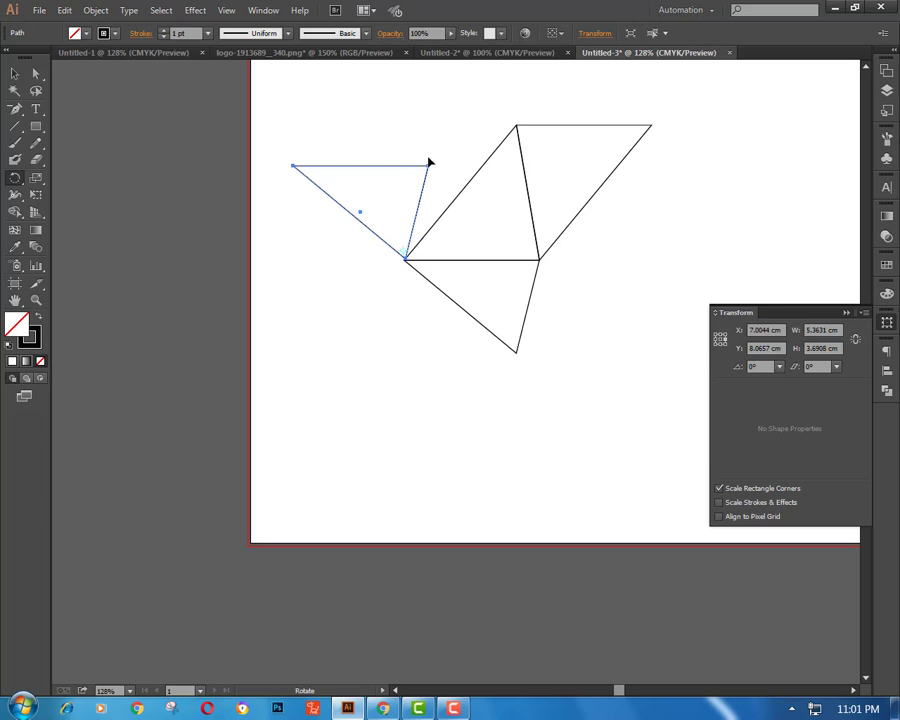
{"action": "left_click_drag", "start_coordinate": [430, 168], "coordinate": [465, 190]}
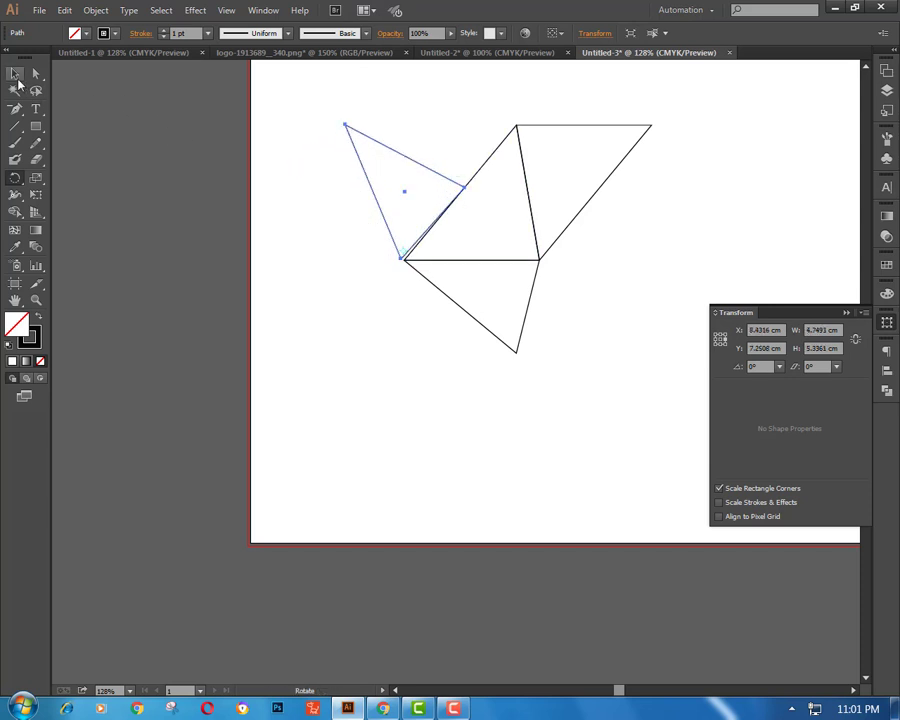
{"action": "left_click", "coordinate": [15, 75]}
{"action": "left_click_drag", "start_coordinate": [344, 117], "coordinate": [325, 125]}
{"action": "left_click_drag", "start_coordinate": [410, 245], "coordinate": [400, 256]}
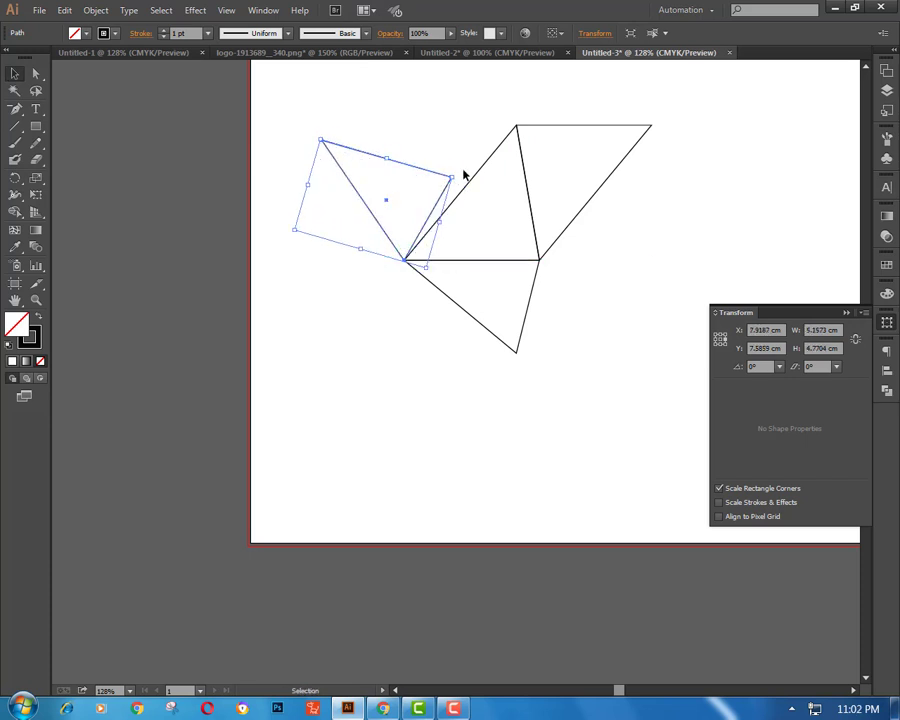
Rotate the triangle copy further clockwise and move it right to bring its short edge against the large triangle's slanted left edge
{"action": "left_click", "coordinate": [424, 180]}
{"action": "left_click", "coordinate": [434, 172]}
{"action": "mouse_move", "coordinate": [315, 135]}
{"action": "left_mouse_down"}
{"action": "mouse_move", "coordinate": [335, 127]}
{"action": "mouse_move", "coordinate": [328, 132]}
{"action": "left_mouse_up"}
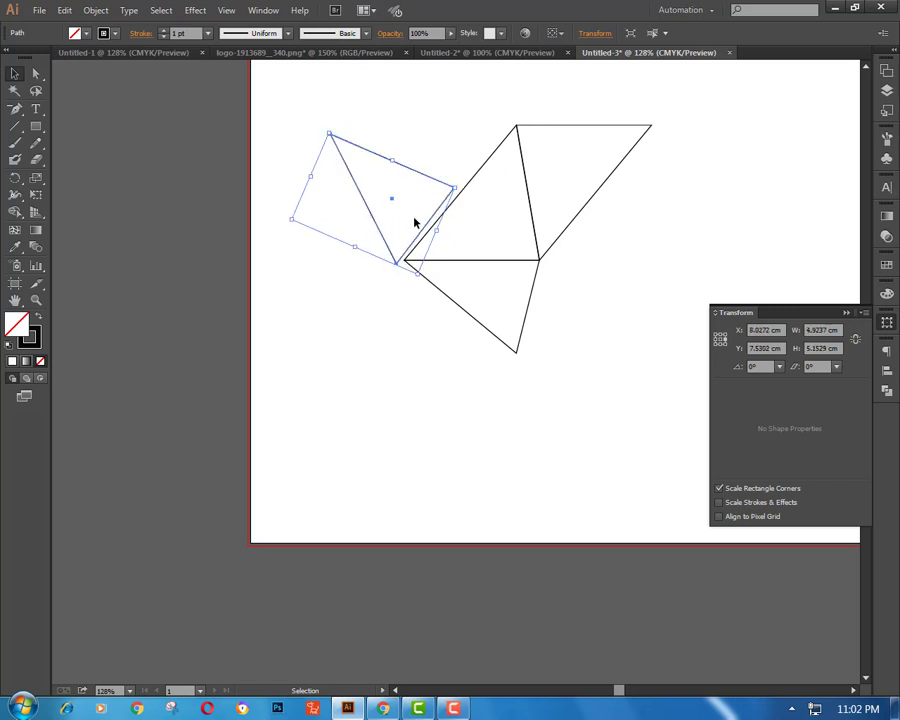
{"action": "left_click_drag", "start_coordinate": [419, 223], "coordinate": [422, 224]}
{"action": "left_click_drag", "start_coordinate": [465, 177], "coordinate": [471, 181]}
{"action": "left_click", "coordinate": [442, 150]}
{"action": "left_click", "coordinate": [402, 157]}
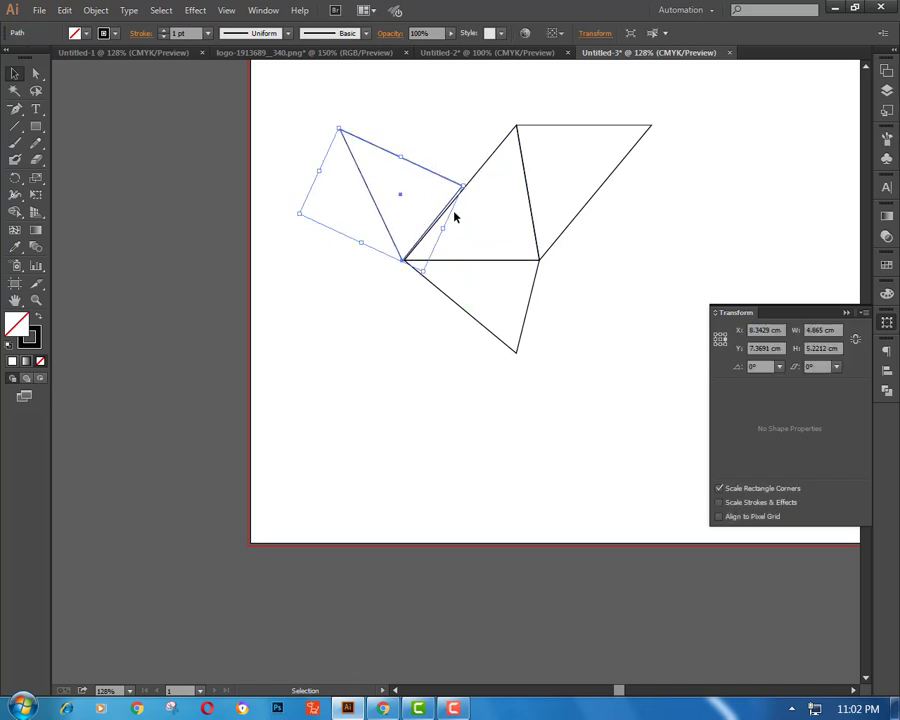
{"action": "left_click", "coordinate": [438, 167]}
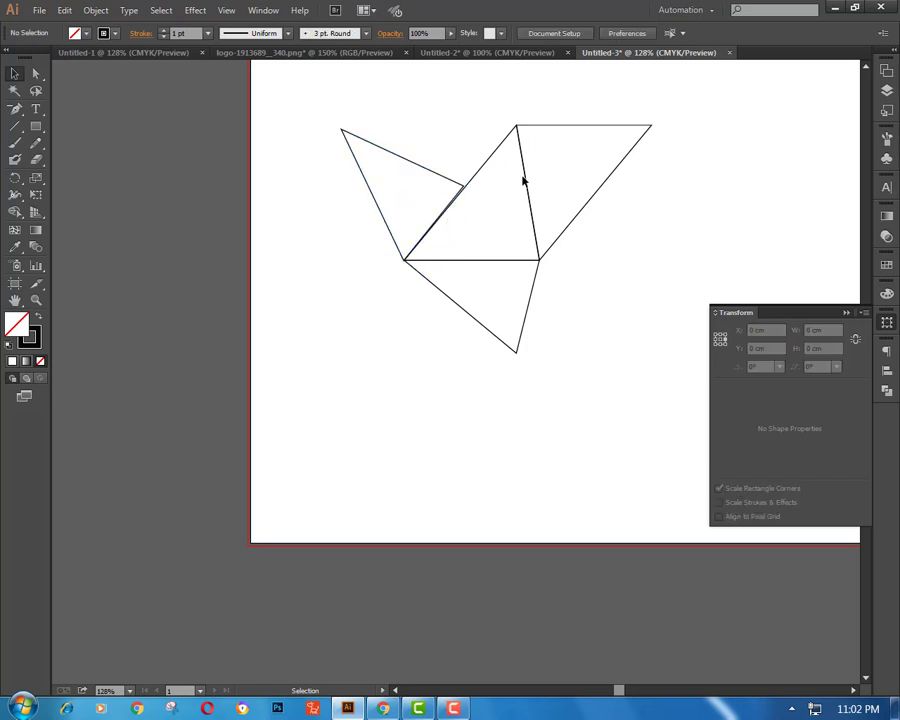
Fine-tune the triangle copy's angle and nudge it right and up until its short edge lies along the slanted edge
{"action": "left_click", "coordinate": [453, 181]}
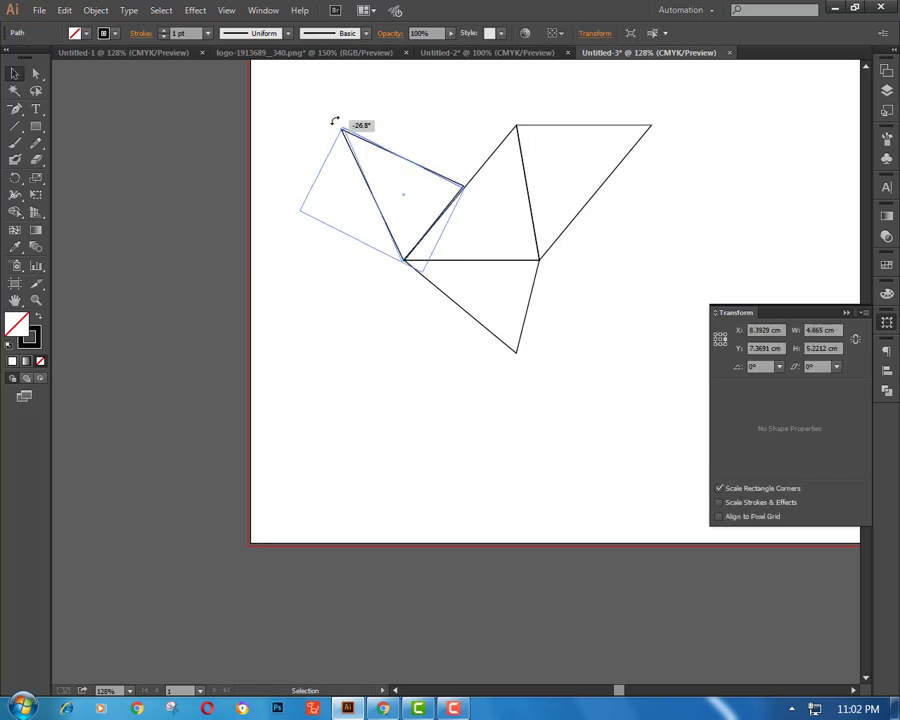
{"action": "key", "text": "Right"}
{"action": "key", "text": "Up"}
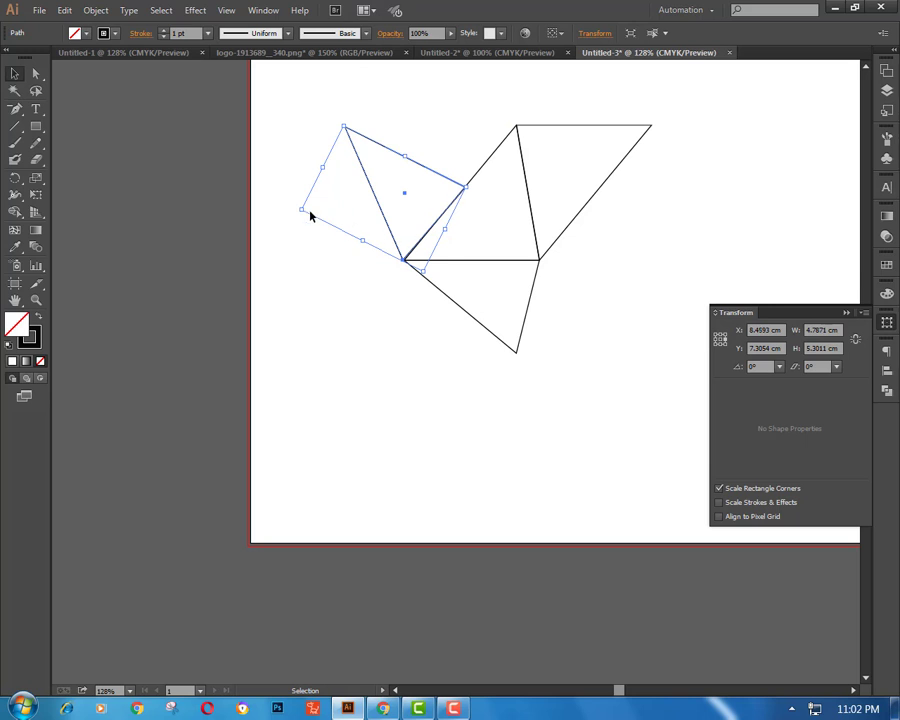
{"action": "left_click_drag", "start_coordinate": [297, 210], "coordinate": [296, 212]}
{"action": "left_click", "coordinate": [369, 108]}
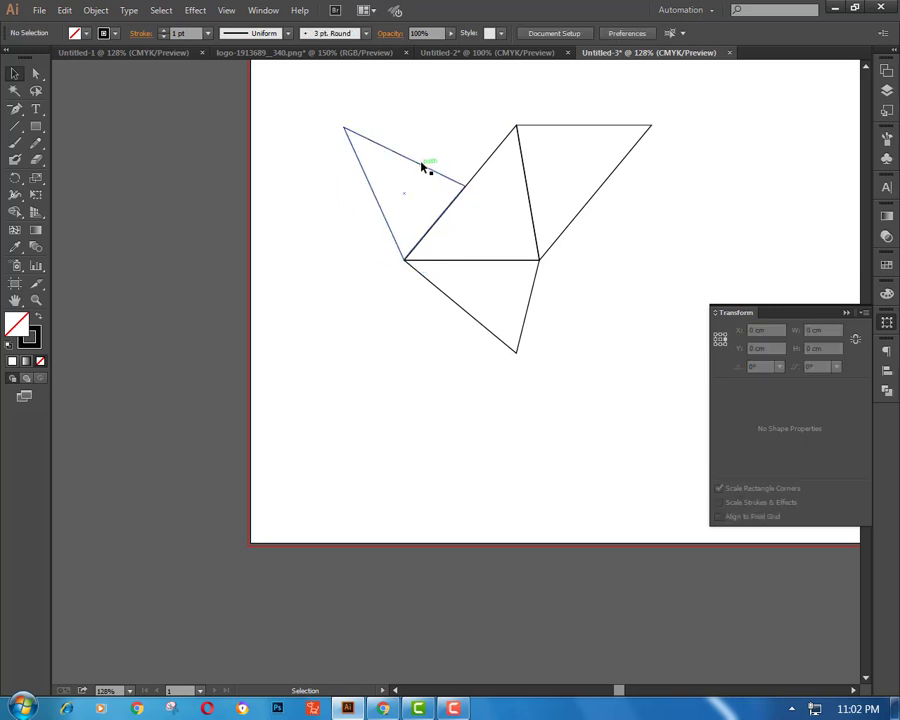
Copy the aligned neck triangle and paste the duplicate in place
{"action": "left_click", "coordinate": [382, 145]}
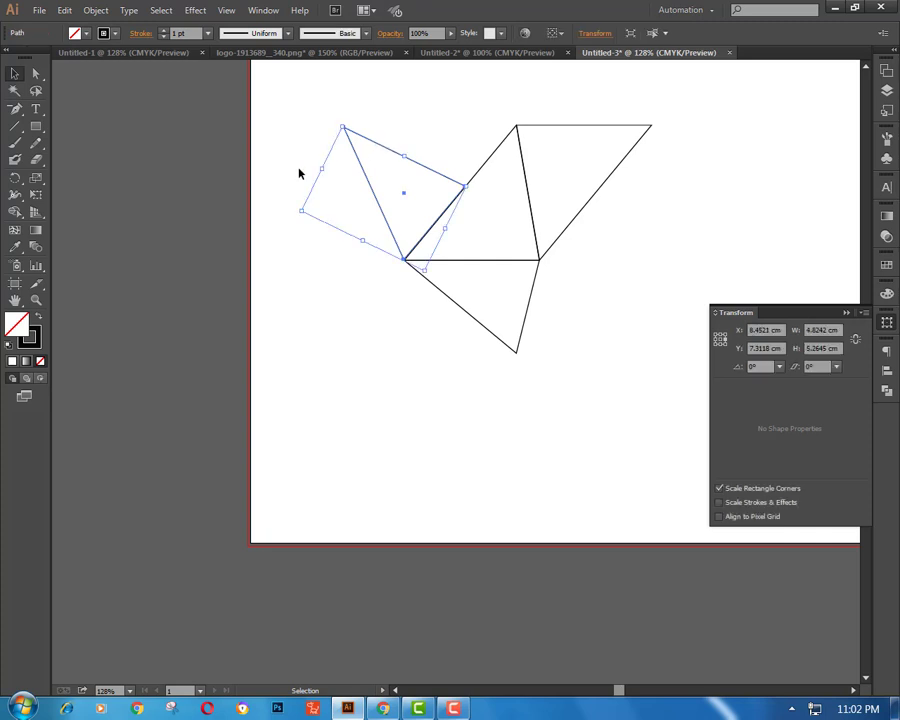
{"action": "left_click", "coordinate": [92, 10]}
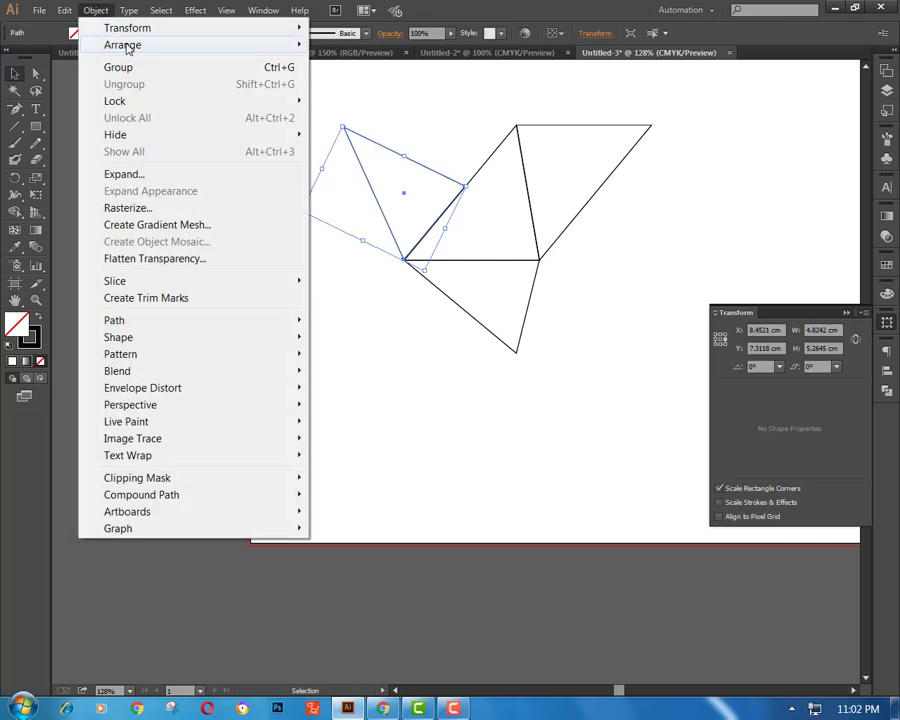
{"action": "mouse_move", "coordinate": [64, 10]}
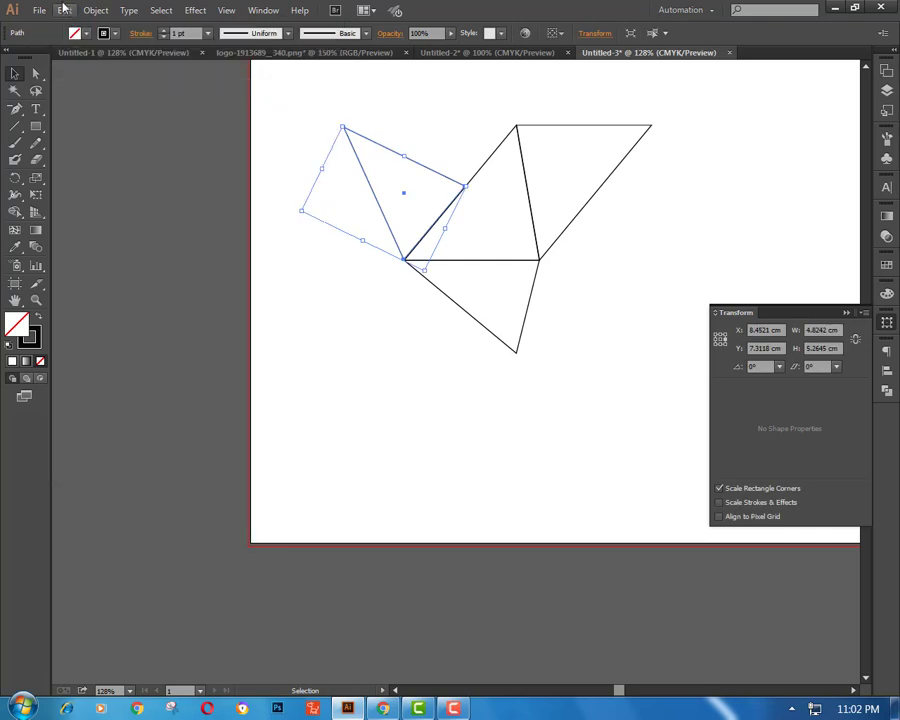
{"action": "left_click", "coordinate": [158, 160]}
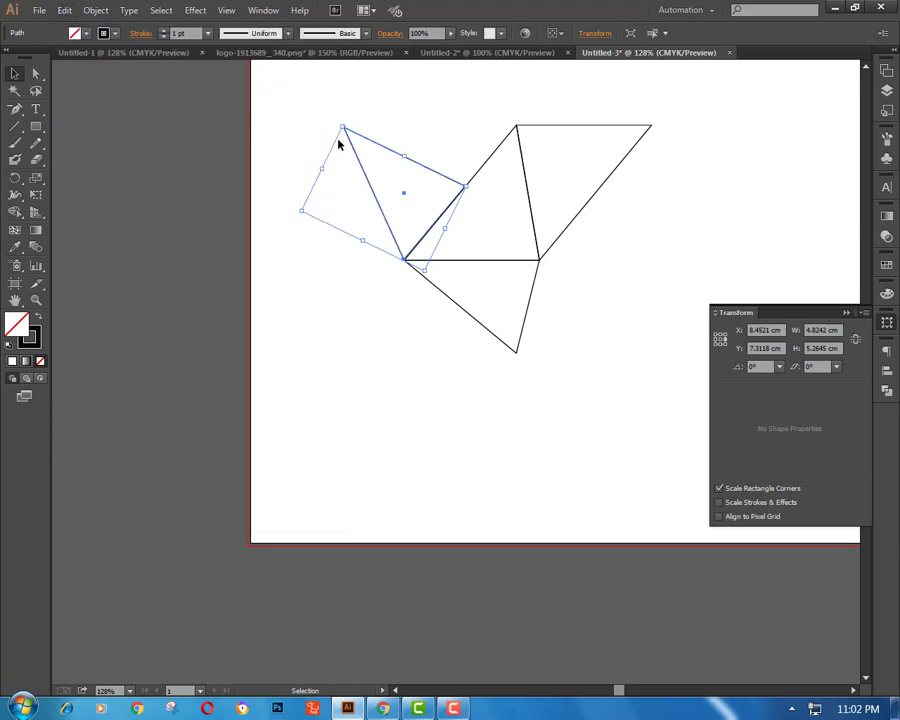
Rotate the pasted triangle counterclockwise and move it left beside the neck triangle to form the head
{"action": "left_click_drag", "start_coordinate": [336, 126], "coordinate": [234, 230]}
{"action": "left_click_drag", "start_coordinate": [356, 162], "coordinate": [303, 173]}
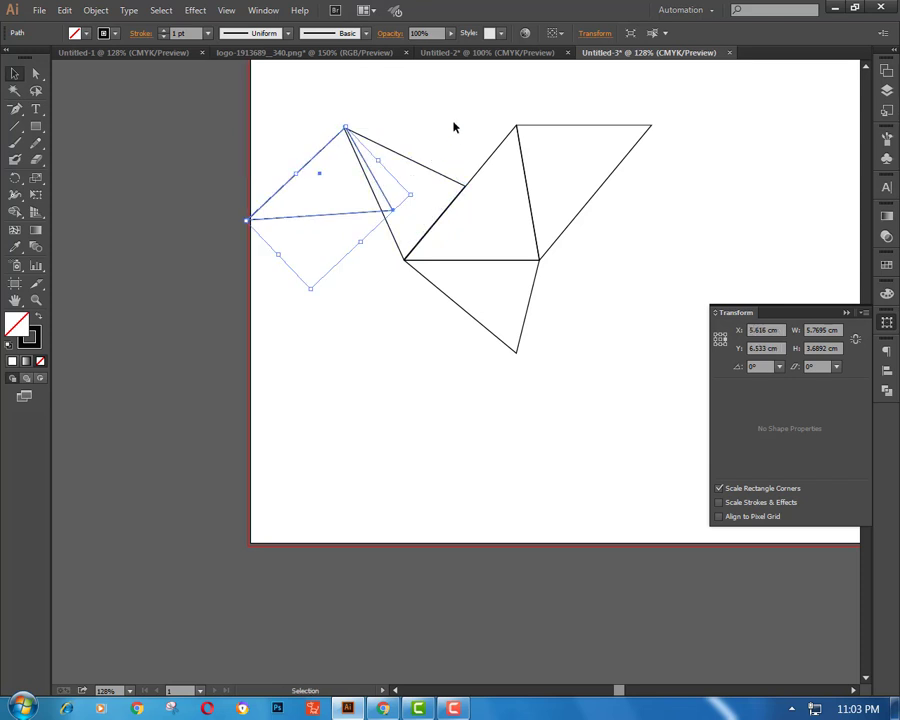
{"action": "left_click", "coordinate": [454, 125]}
{"action": "left_click", "coordinate": [368, 212]}
Rotate the head triangle slightly clockwise and nudge it about 0.5 cm left and 0.1 cm up to meet the neck's top corner
{"action": "left_click_drag", "start_coordinate": [411, 189], "coordinate": [446, 213]}
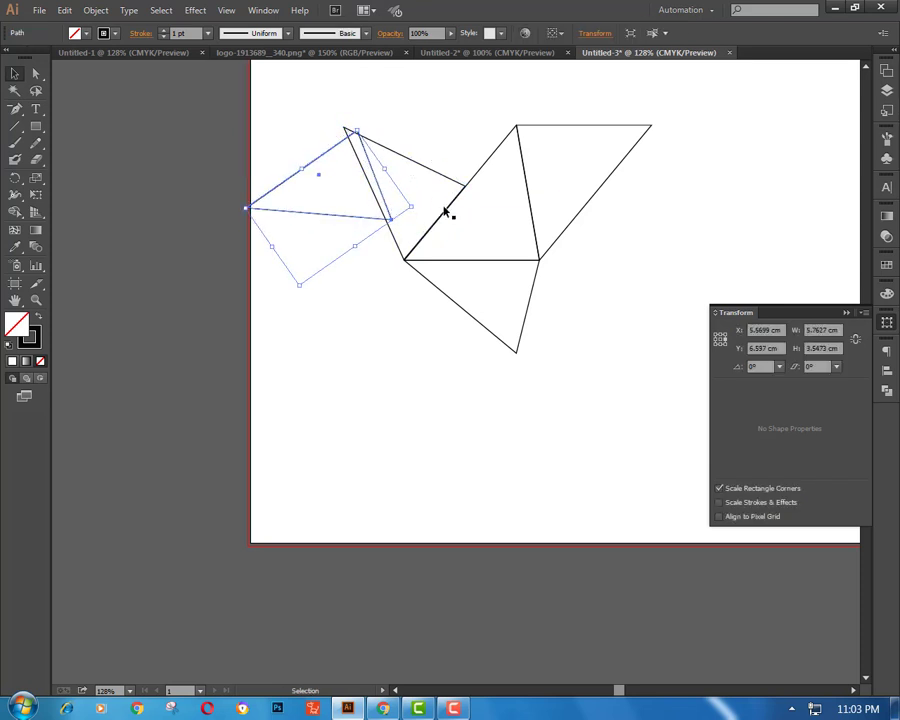
{"action": "key", "text": "Left"}
{"action": "key", "text": "Left"}
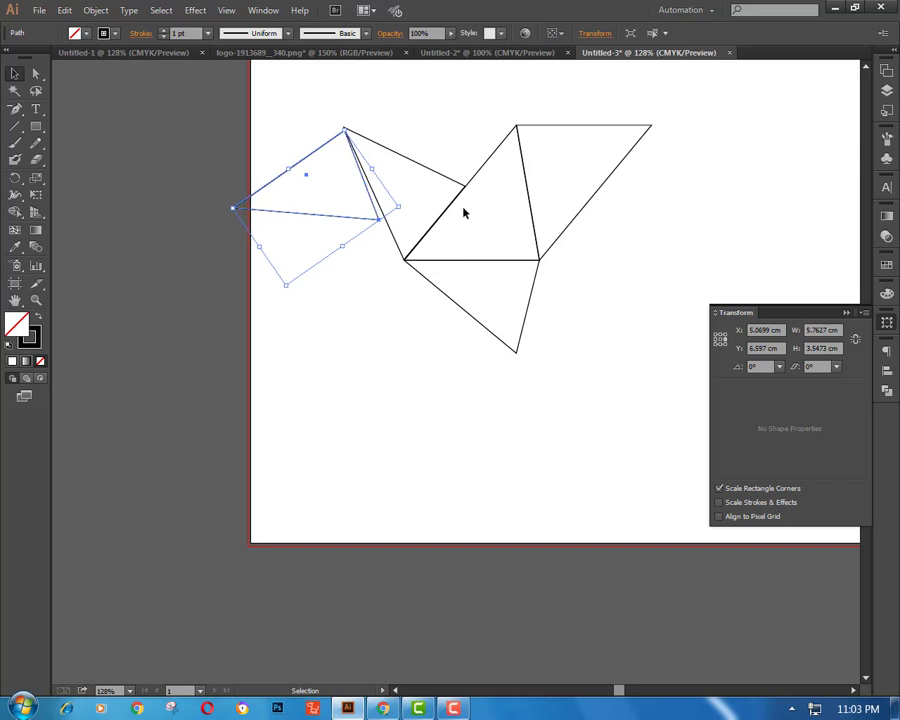
{"action": "key", "text": "Up"}
{"action": "key", "text": "Up"}
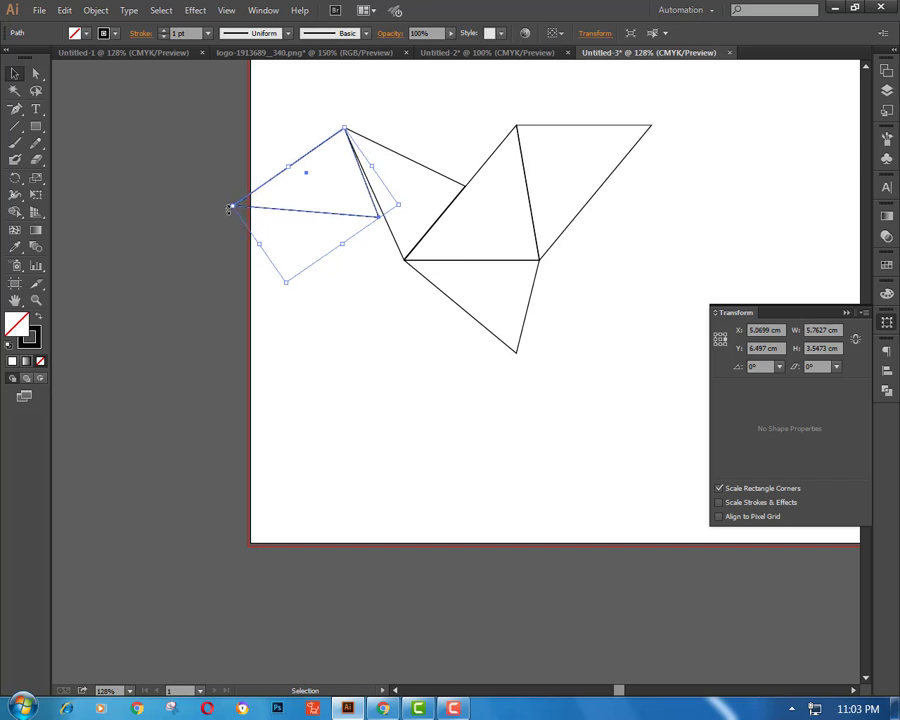
Rotate the head triangle slightly counterclockwise and nudge it so its short edge lies on the neck triangle's left edge
{"action": "left_click_drag", "start_coordinate": [229, 209], "coordinate": [229, 216]}
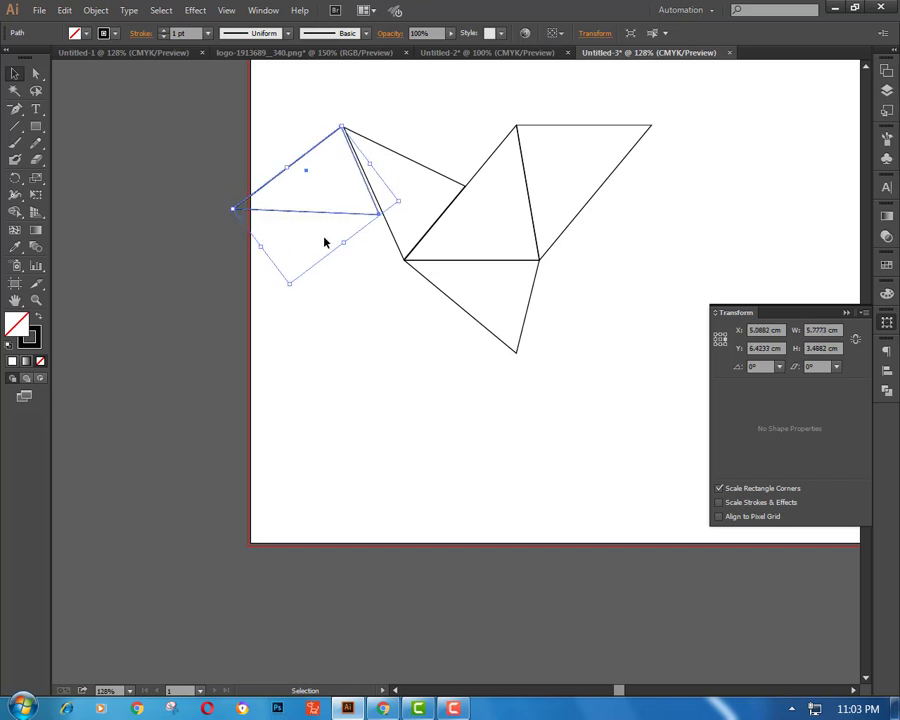
{"action": "key", "text": "Right"}
{"action": "key", "text": "Up"}
{"action": "key", "text": "Right"}
{"action": "key", "text": "Right"}
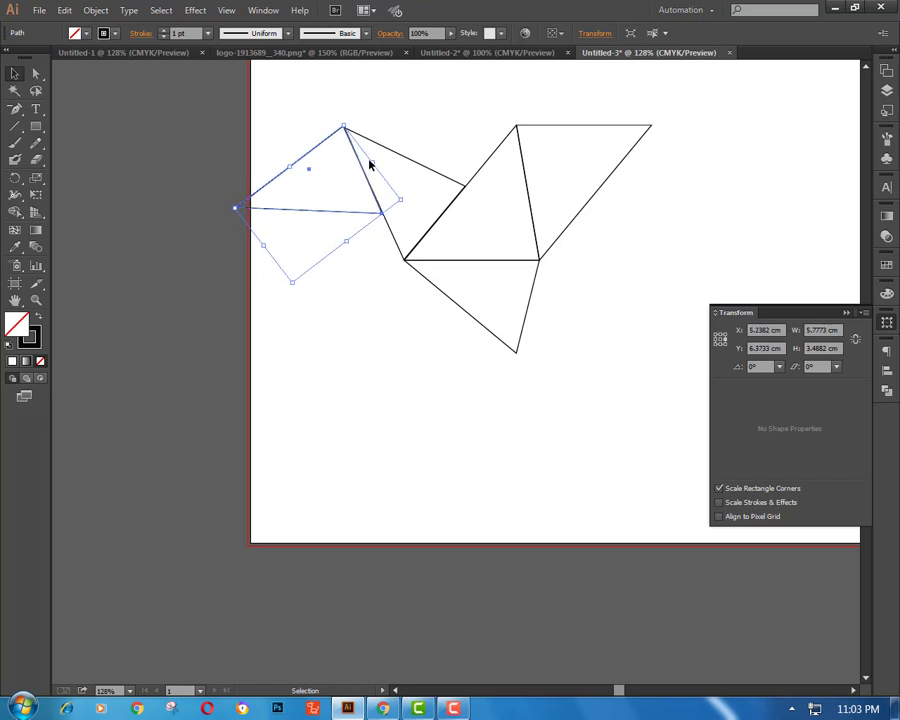
{"action": "left_click_drag", "start_coordinate": [287, 285], "coordinate": [291, 287]}
{"action": "left_click", "coordinate": [320, 136]}
{"action": "left_click", "coordinate": [323, 141]}
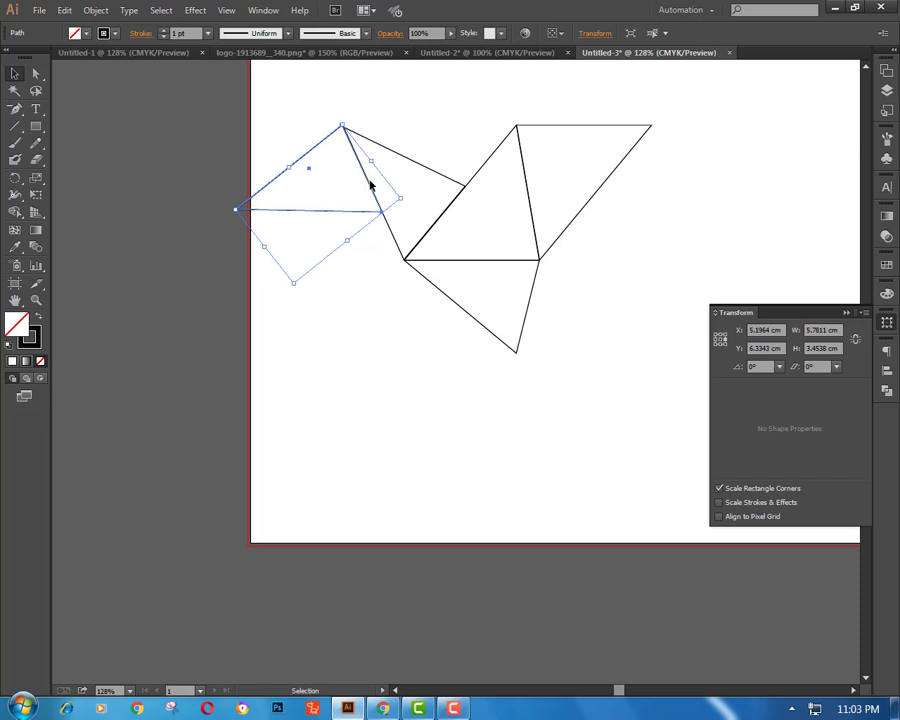
{"action": "left_click", "coordinate": [410, 138]}
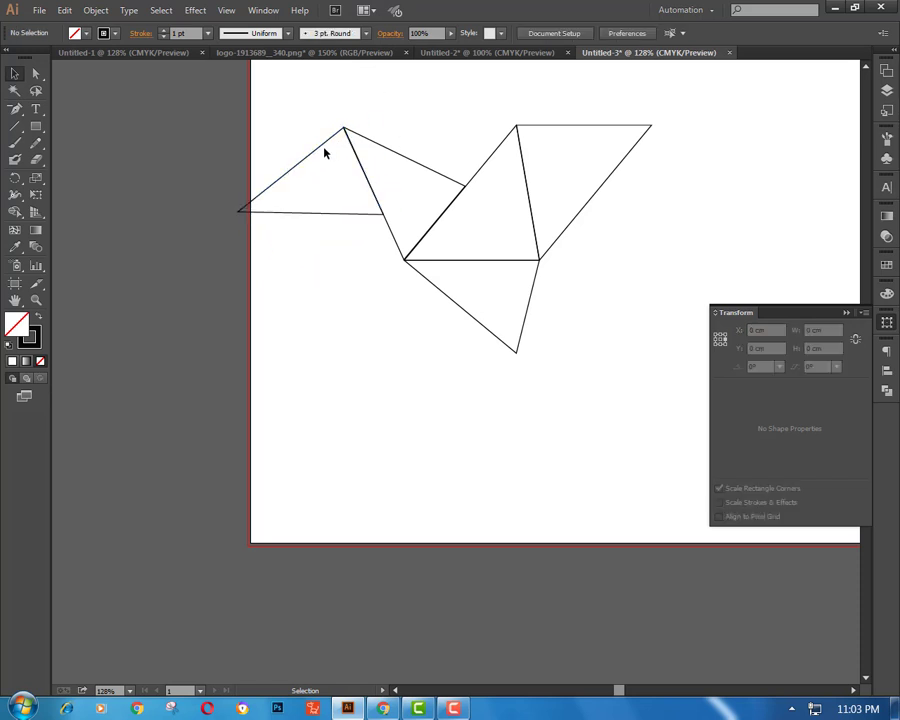
Copy the triangle below the horizontal edge and paste the duplicate in place
{"action": "scroll", "coordinate": [382, 234], "scroll_direction": "down", "scroll_amount": 1}
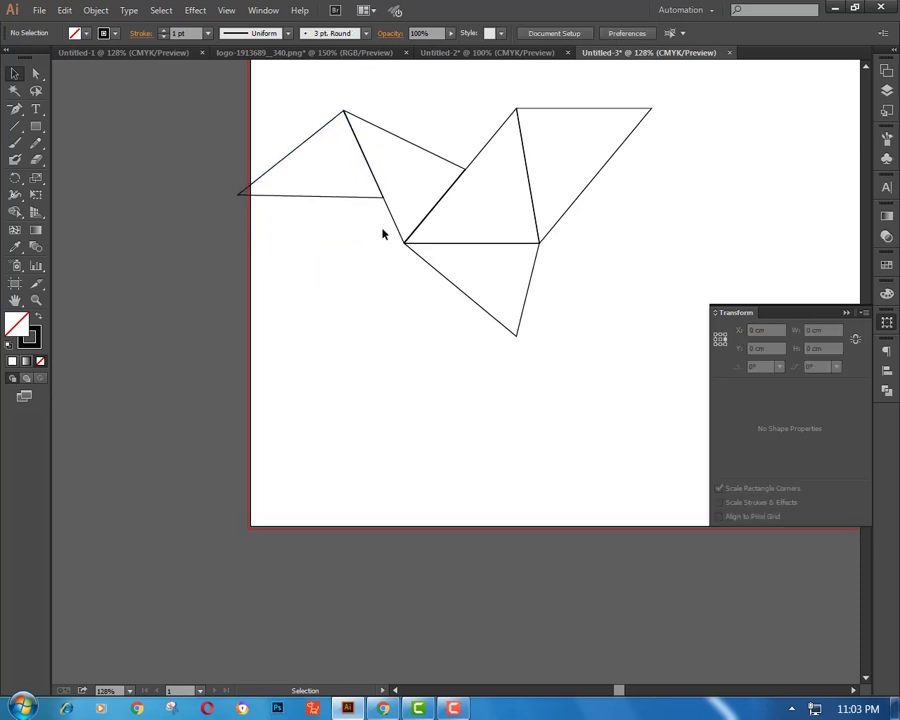
{"action": "left_click", "coordinate": [530, 287]}
{"action": "left_click", "coordinate": [39, 10]}
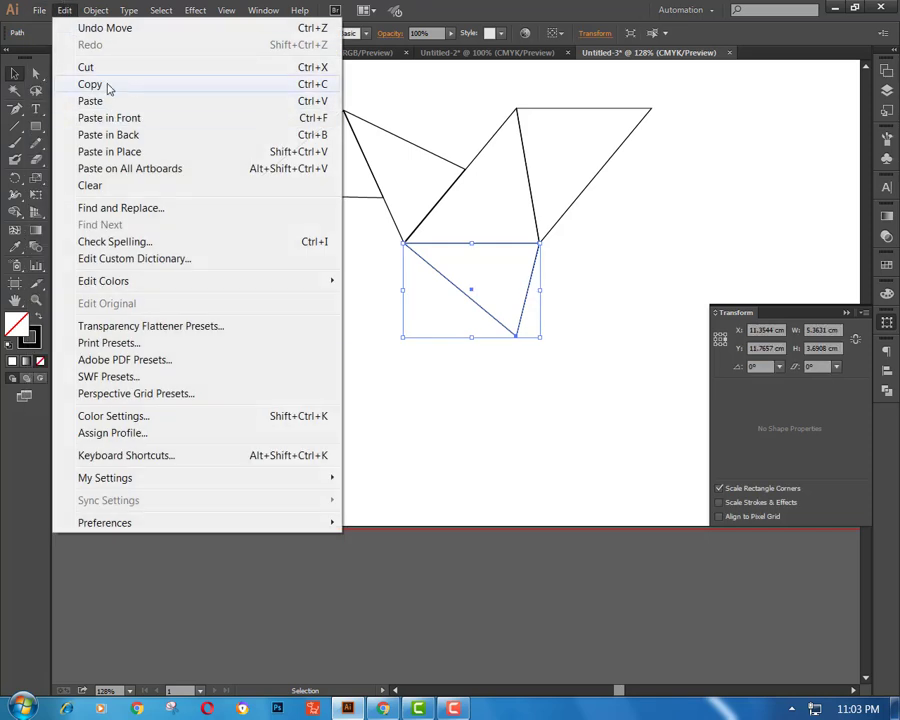
{"action": "left_click", "coordinate": [64, 10]}
{"action": "left_click", "coordinate": [64, 10]}
{"action": "left_click", "coordinate": [112, 152]}
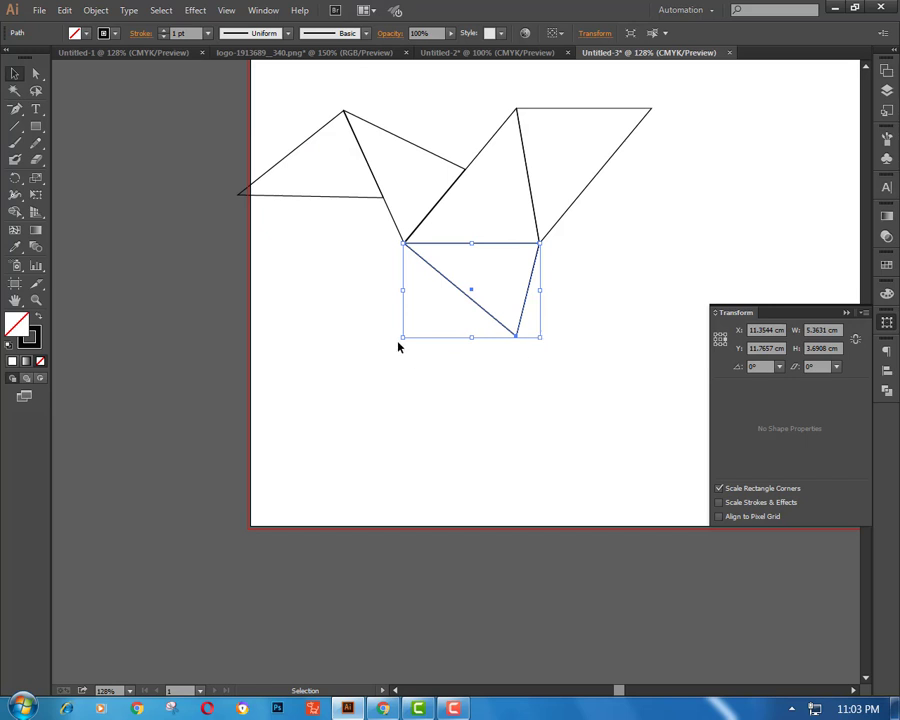
Rotate the pasted triangle and move it right so its top corner and long edge align with the lower triangle's right edge
{"action": "left_click_drag", "start_coordinate": [398, 346], "coordinate": [493, 346]}
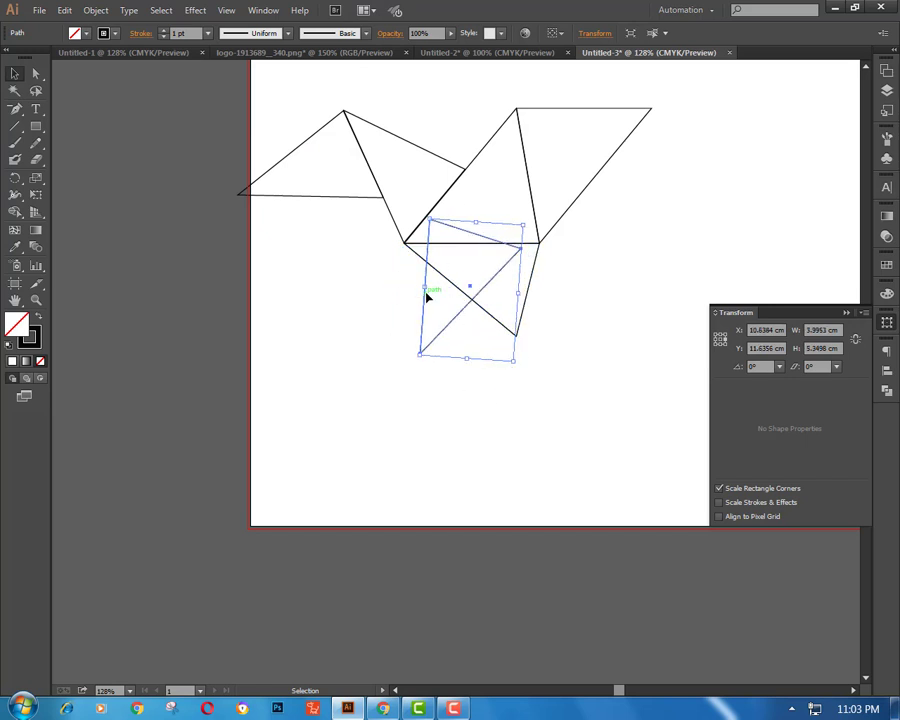
{"action": "left_click_drag", "start_coordinate": [427, 296], "coordinate": [543, 297]}
{"action": "left_click_drag", "start_coordinate": [640, 240], "coordinate": [586, 281]}
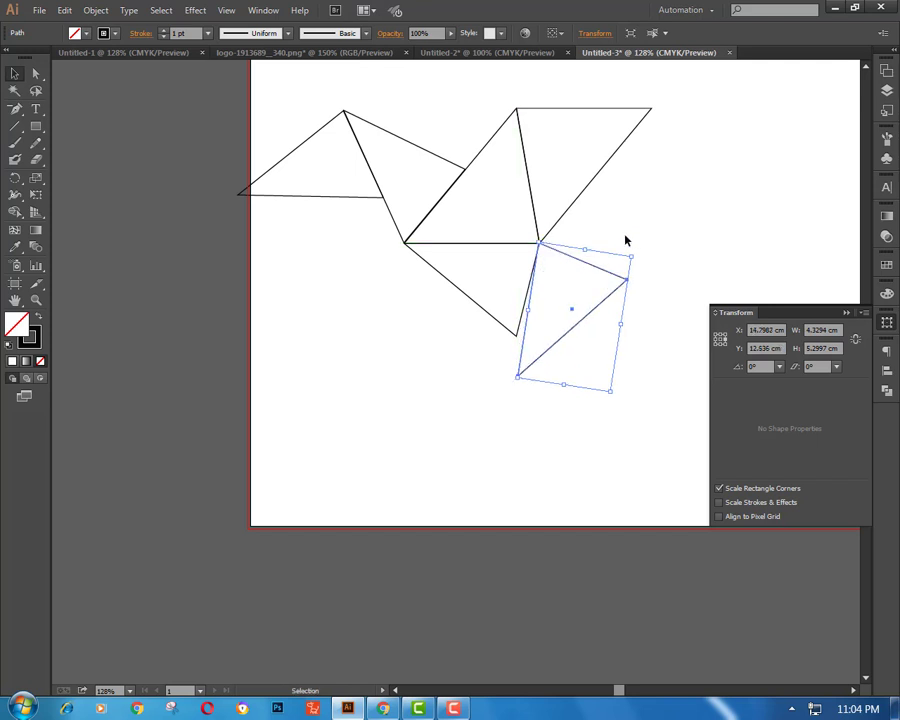
{"action": "left_click", "coordinate": [597, 287]}
{"action": "left_click", "coordinate": [617, 274]}
{"action": "left_click_drag", "start_coordinate": [635, 258], "coordinate": [606, 283]}
{"action": "left_click", "coordinate": [646, 267]}
Move the tail triangle's right corner point leftward with Direct Selection to narrow the tail
{"action": "scroll", "coordinate": [603, 297], "scroll_direction": "down", "scroll_amount": 1}
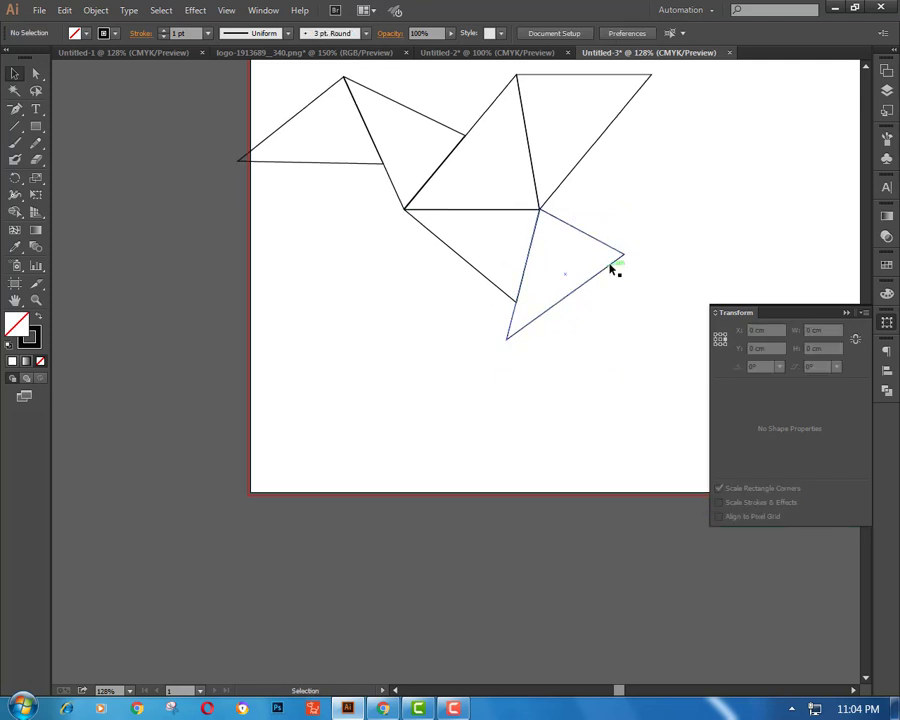
{"action": "left_click", "coordinate": [621, 258]}
{"action": "left_click", "coordinate": [36, 76]}
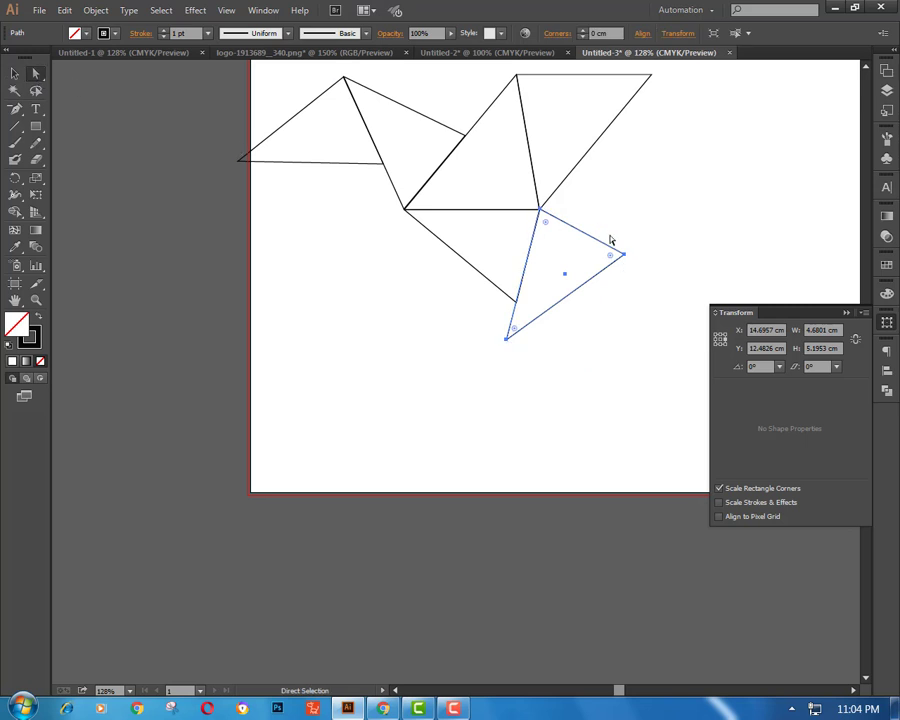
{"action": "left_click_drag", "start_coordinate": [623, 257], "coordinate": [615, 255]}
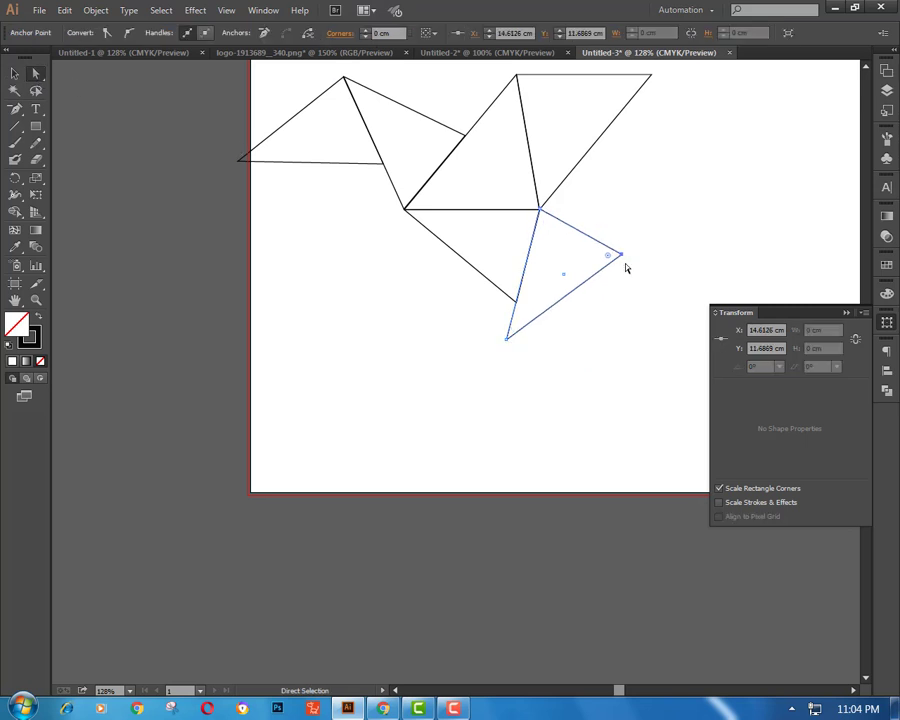
{"action": "key", "text": "Left"}
{"action": "key", "text": "Left"}
{"action": "key", "text": "Left"}
{"action": "key", "text": "Left"}
{"action": "key", "text": "Left"}
{"action": "key", "text": "Left"}
{"action": "key", "text": "Left"}
{"action": "key", "text": "Left"}
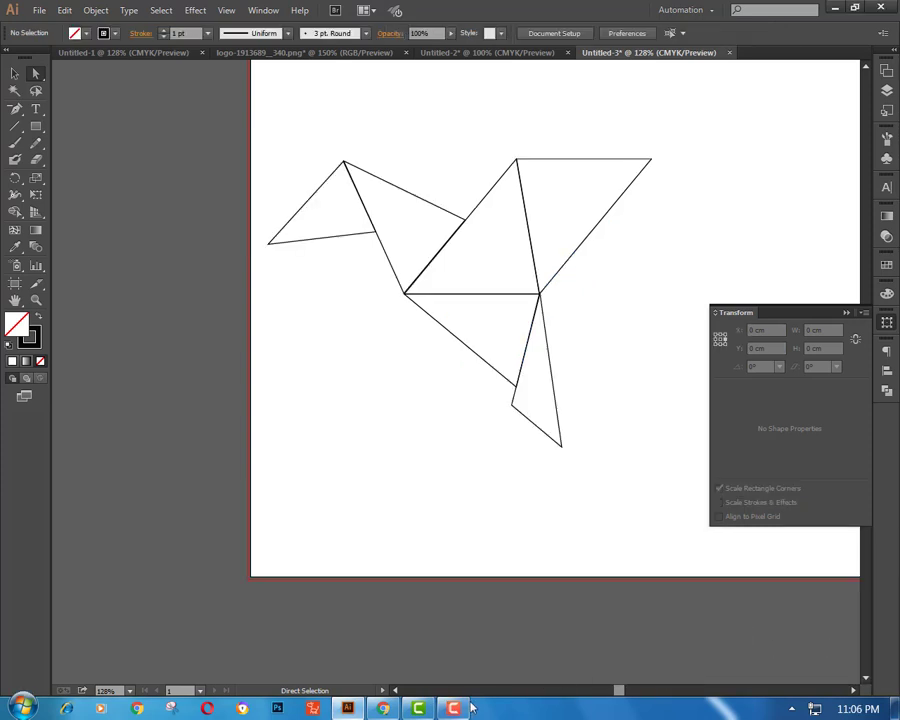
{"action": "mouse_move", "coordinate": [470, 707]}
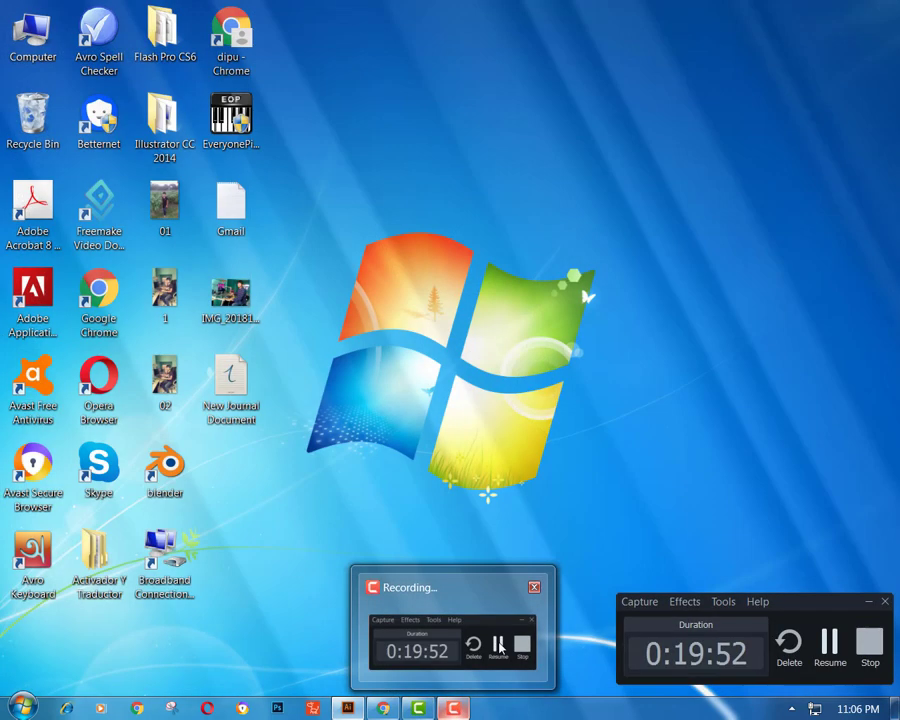
{"action": "left_click", "coordinate": [499, 646]}
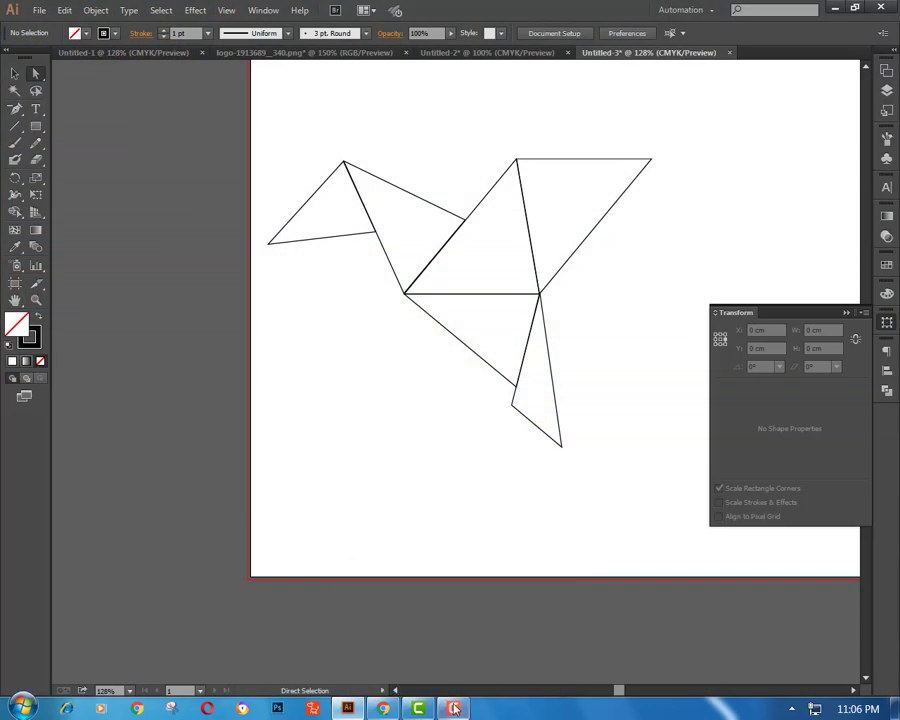
{"action": "left_click", "coordinate": [869, 602]}
Collapse the Transform settings and fine-tune the tail triangle's lower-left corner point
{"action": "left_click", "coordinate": [848, 313]}
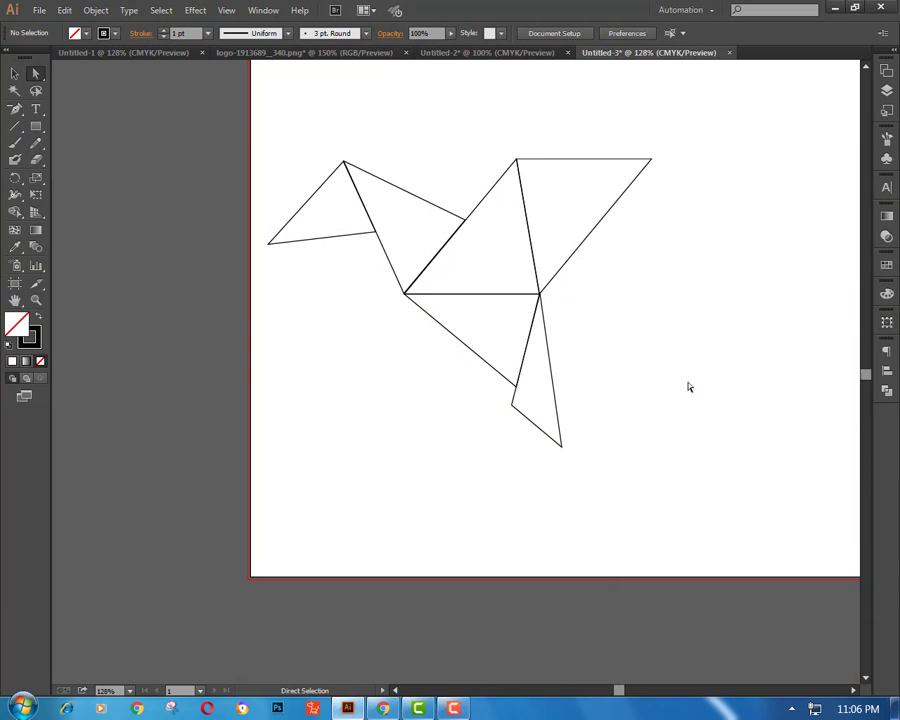
{"action": "left_click", "coordinate": [512, 404]}
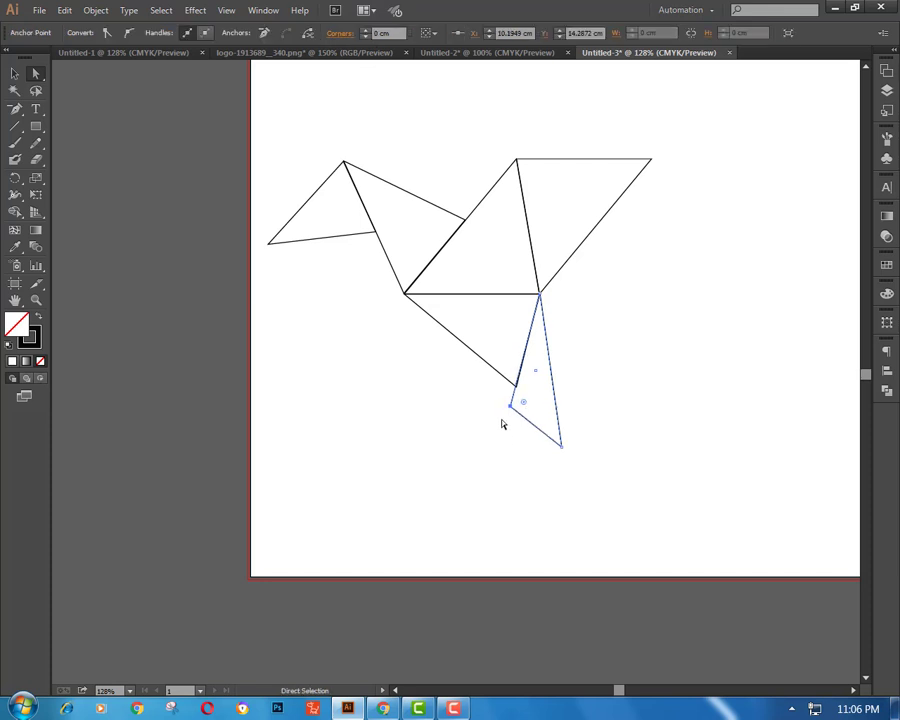
{"action": "left_click", "coordinate": [480, 434]}
{"action": "scroll", "coordinate": [476, 408], "scroll_direction": "up", "scroll_amount": 1}
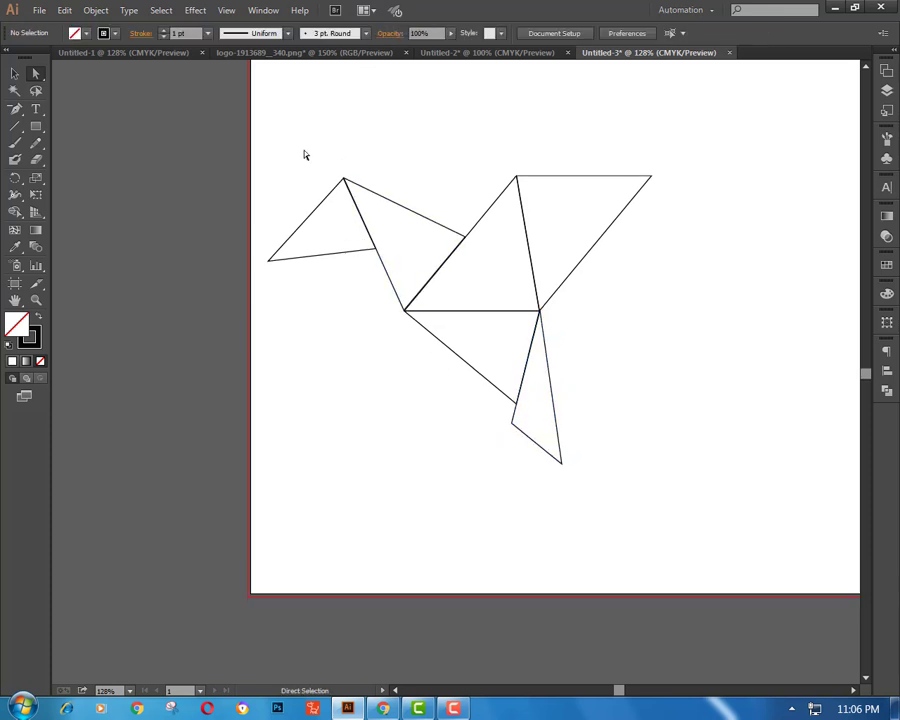
{"action": "left_click_drag", "start_coordinate": [252, 107], "coordinate": [750, 492]}
{"action": "left_click", "coordinate": [15, 74]}
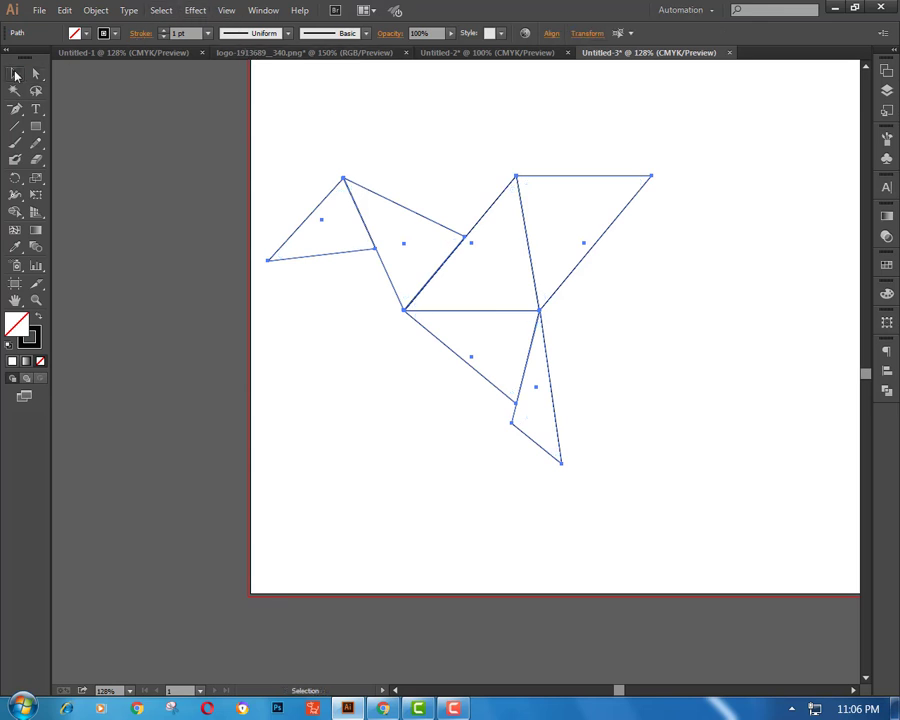
{"action": "left_click", "coordinate": [141, 124]}
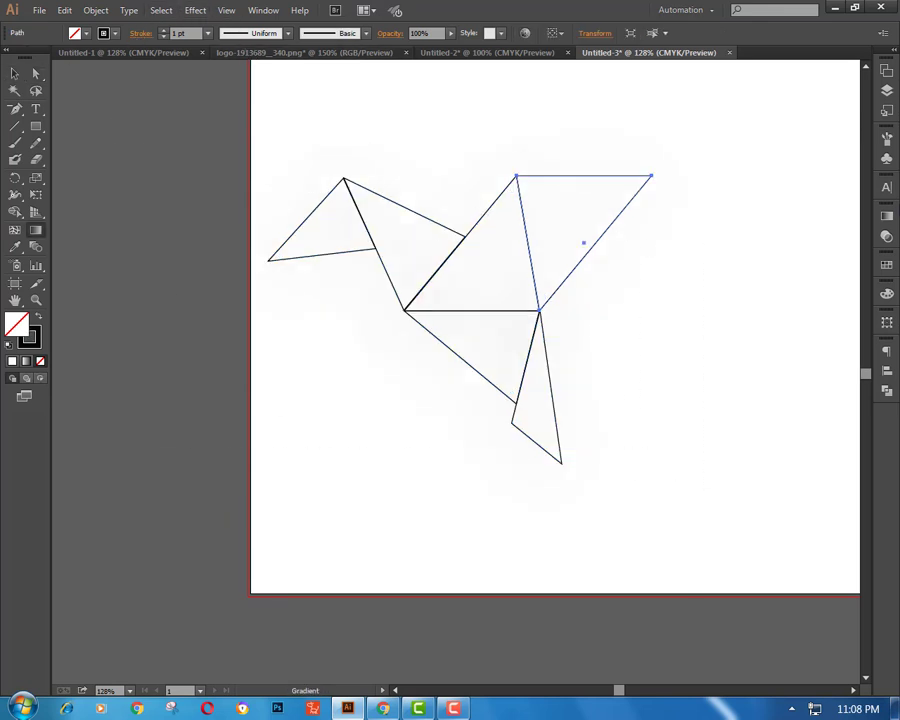
Fill the upper-right wing triangle with a linear white-to-purple gradient, end stop C 70.59, M 76.47, angled 29.2° toward its outer corner
{"action": "left_click", "coordinate": [886, 216]}
{"action": "left_click", "coordinate": [845, 312]}
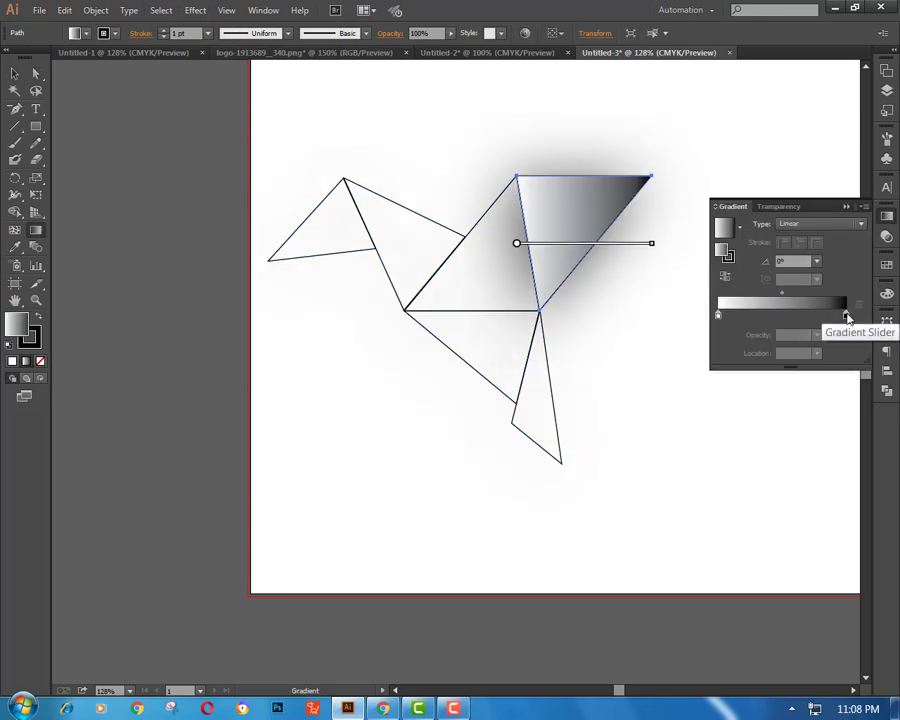
{"action": "double_click", "coordinate": [847, 316]}
{"action": "left_click", "coordinate": [843, 330]}
{"action": "left_click", "coordinate": [773, 385]}
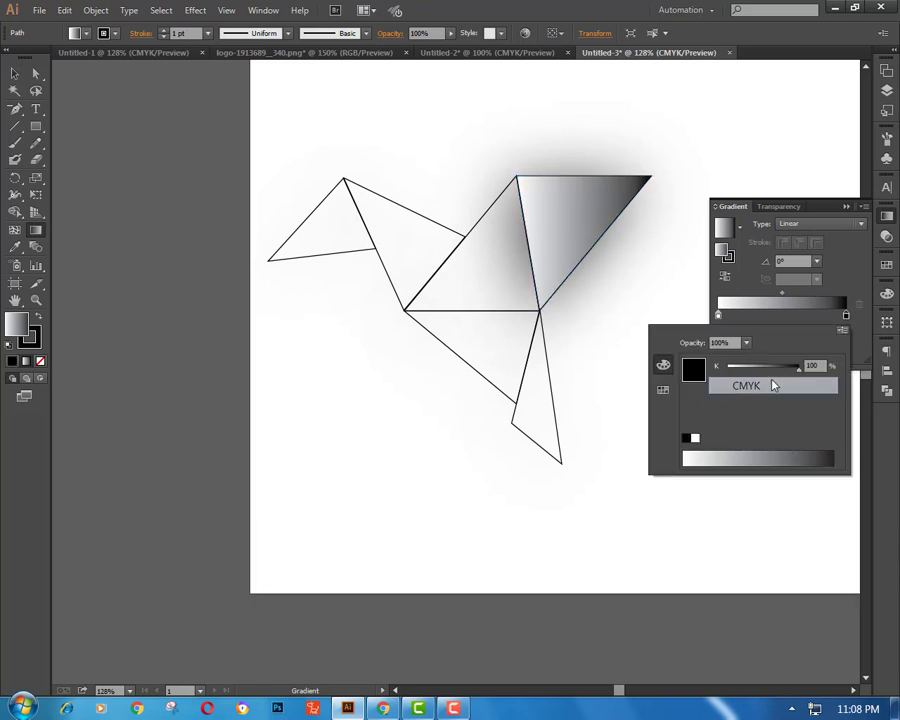
{"action": "left_click", "coordinate": [797, 455]}
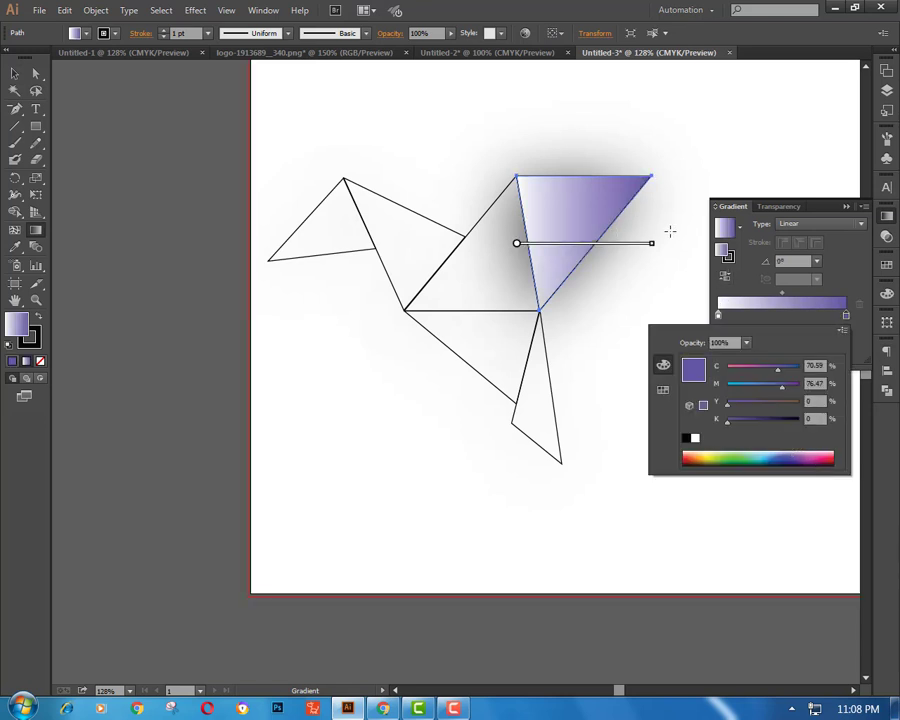
{"action": "left_click", "coordinate": [14, 73]}
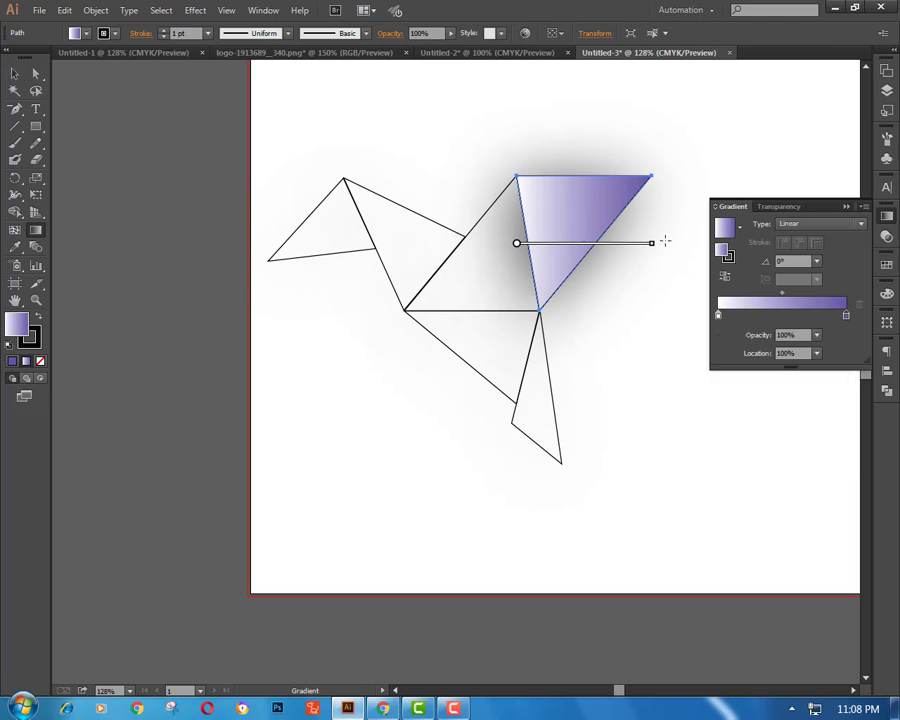
{"action": "left_click_drag", "start_coordinate": [657, 242], "coordinate": [648, 177]}
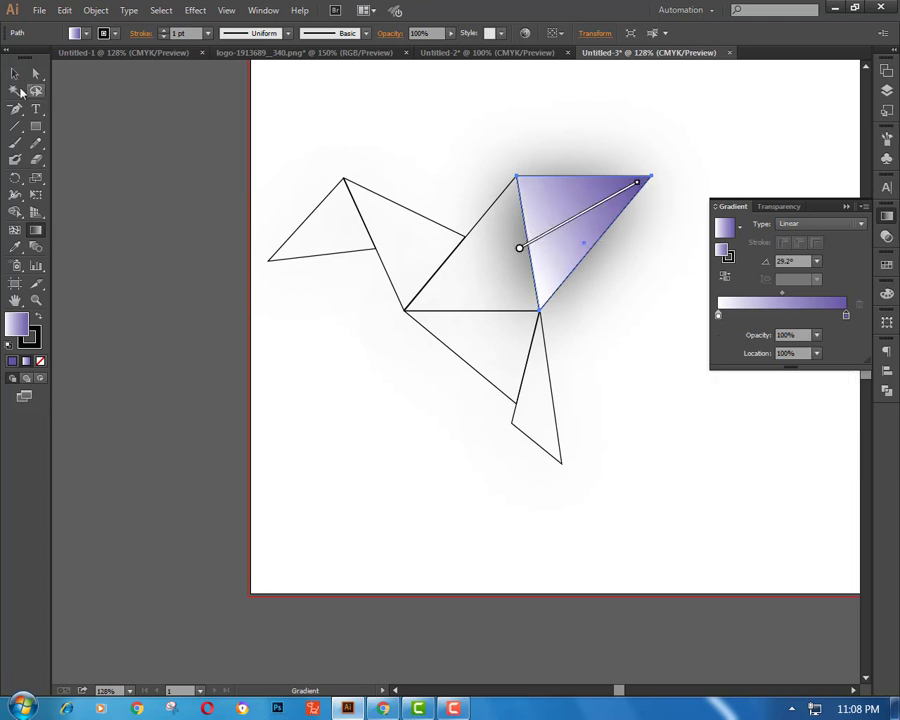
Try to copy the right wing triangle's gradient onto the neck triangle with the Eyedropper
{"action": "key", "text": "v"}
{"action": "left_click", "coordinate": [418, 172]}
{"action": "left_click", "coordinate": [550, 369]}
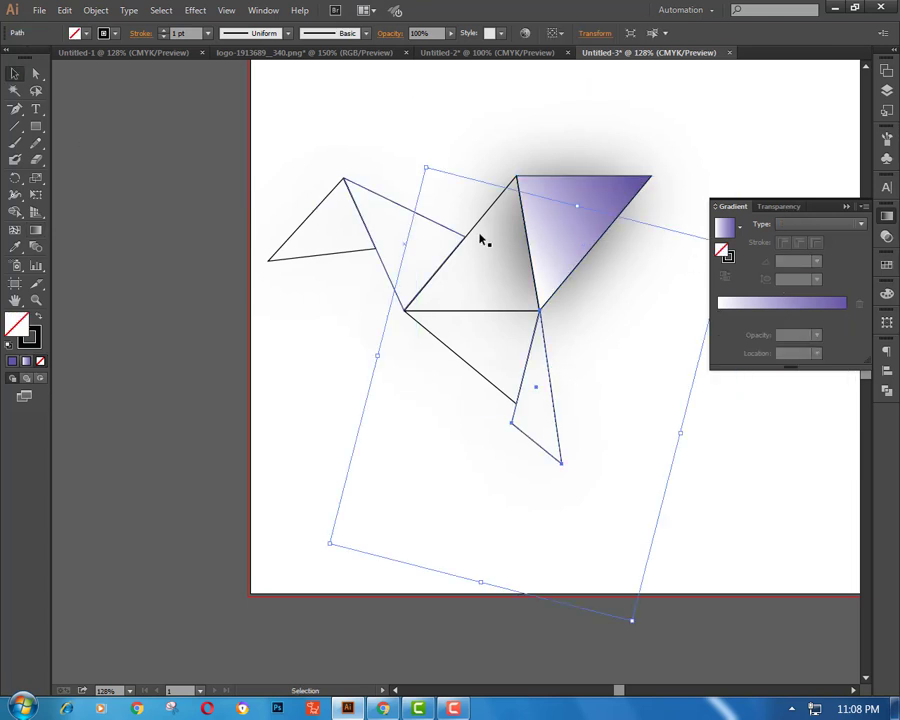
{"action": "left_click", "coordinate": [510, 257]}
{"action": "left_click", "coordinate": [486, 219]}
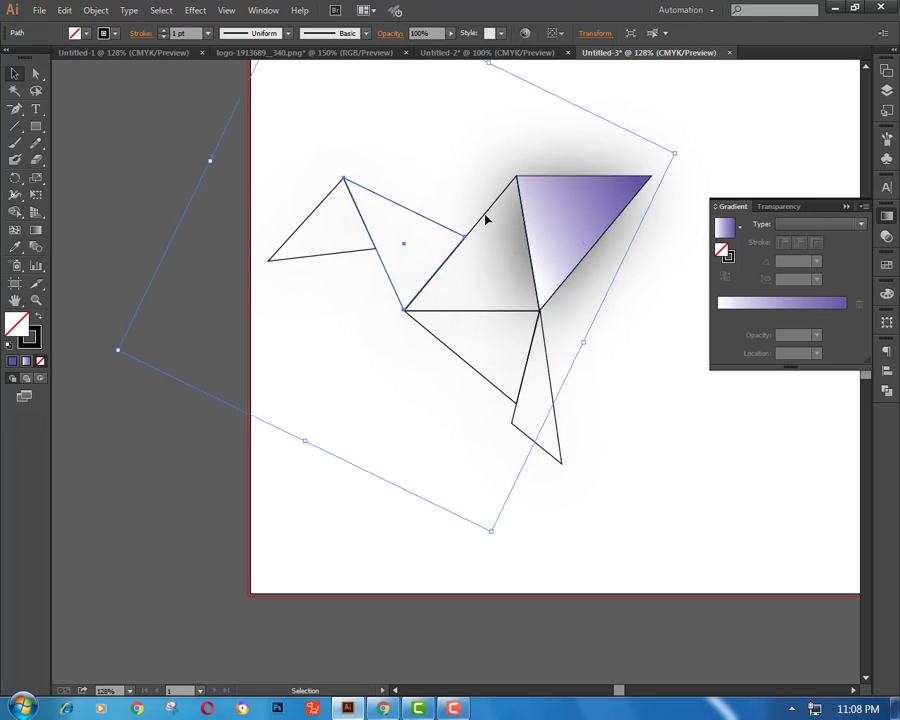
{"action": "key", "text": "i"}
{"action": "left_click", "coordinate": [570, 185]}
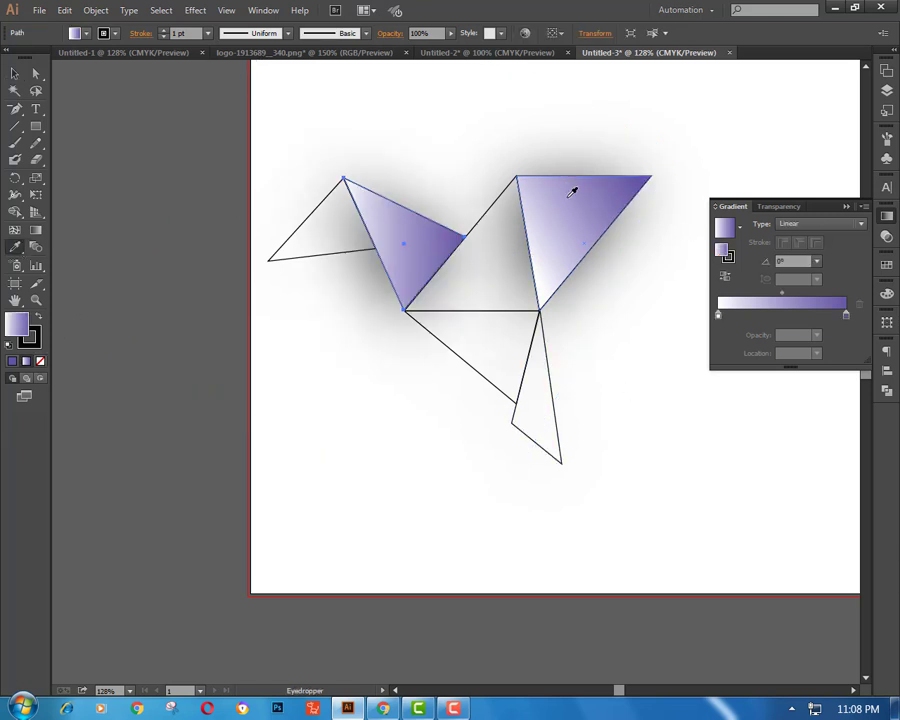
{"action": "key", "text": "ctrl+z"}
{"action": "left_click", "coordinate": [578, 188], "text": "ctrl"}
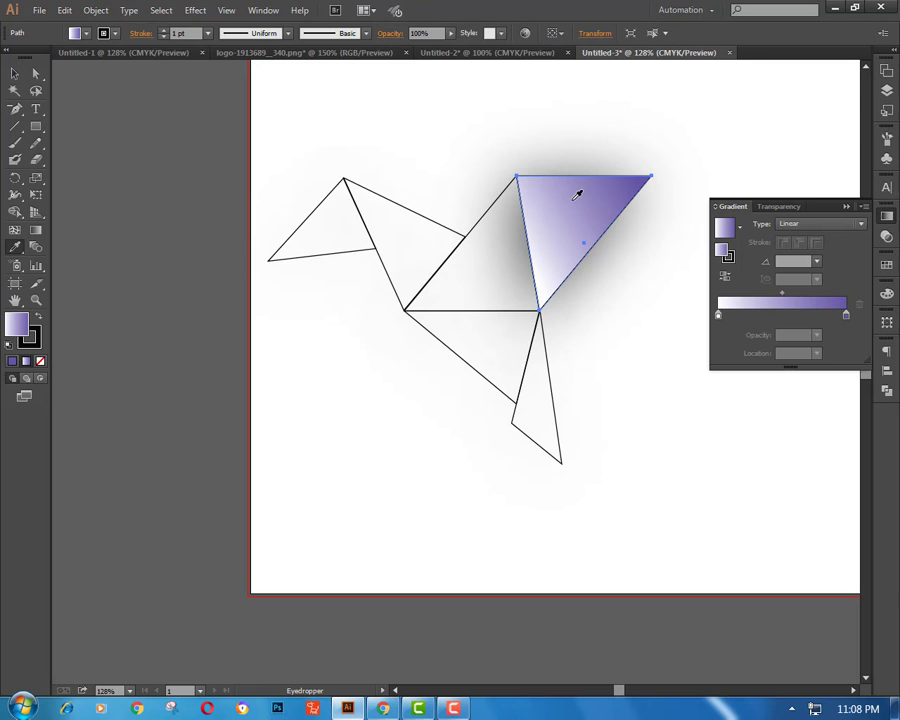
Copy the right wing triangle's gradient onto the neck, head and tail triangles with the Eyedropper
{"action": "left_click", "coordinate": [14, 75]}
{"action": "key", "text": "i"}
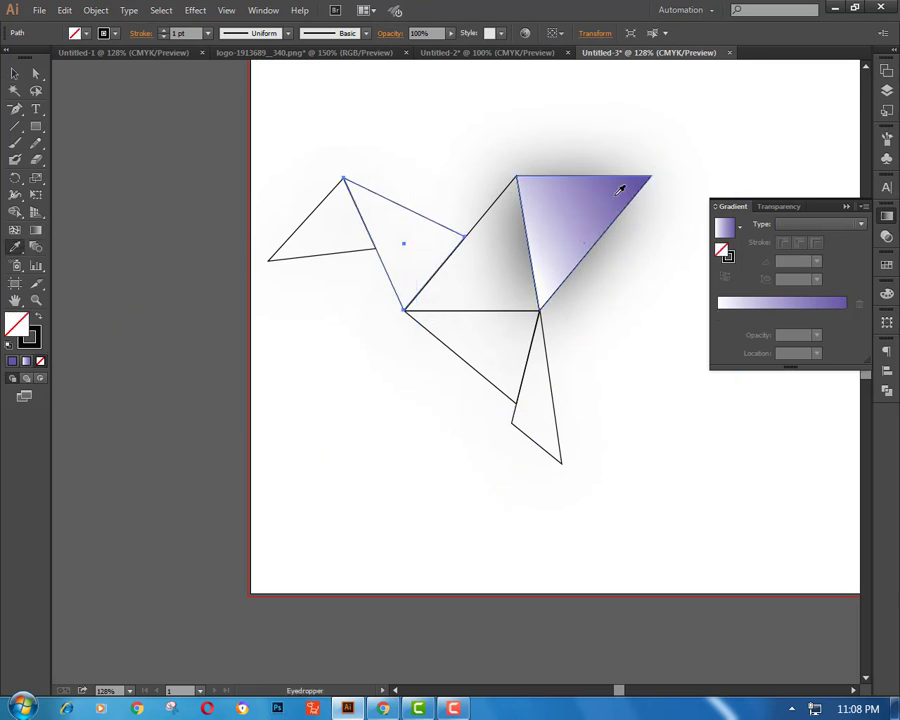
{"action": "left_click", "coordinate": [620, 189]}
{"action": "left_click", "coordinate": [301, 215], "text": "ctrl"}
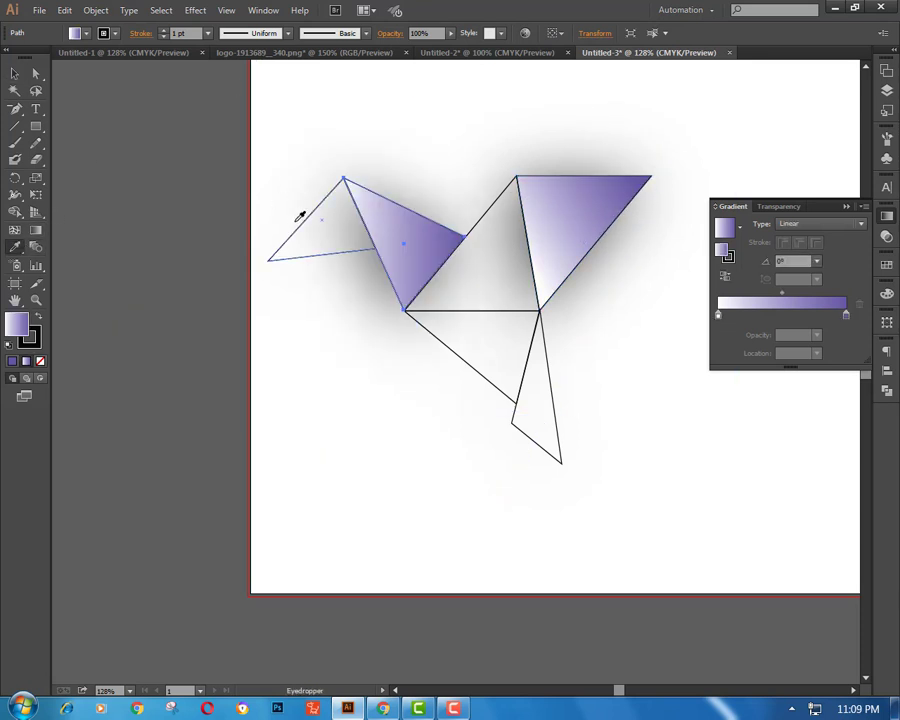
{"action": "left_click", "coordinate": [567, 198]}
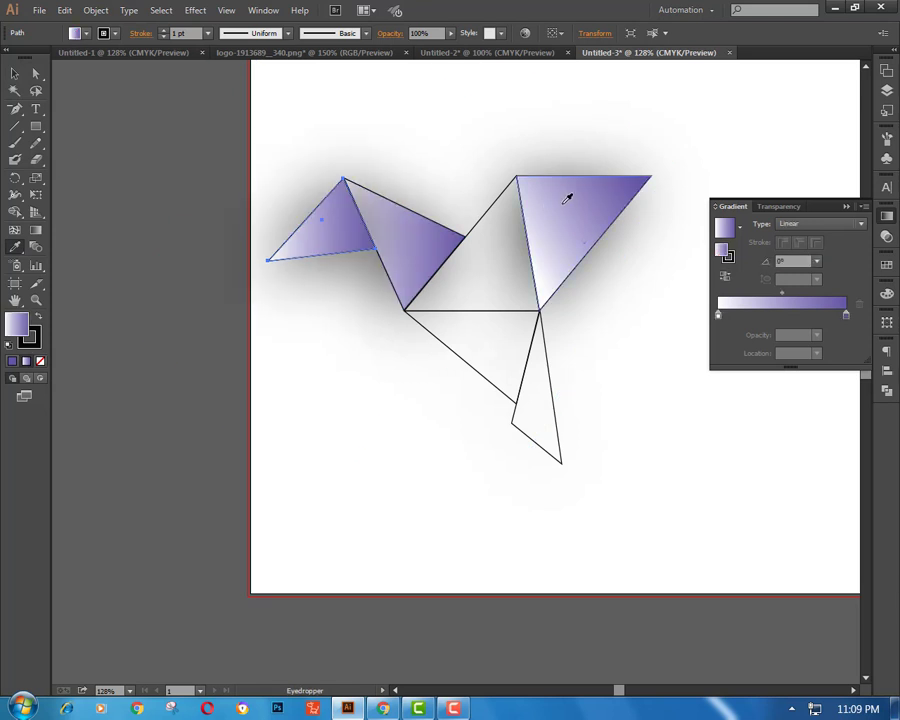
{"action": "left_click", "coordinate": [481, 374], "text": "ctrl"}
{"action": "left_click", "coordinate": [566, 213]}
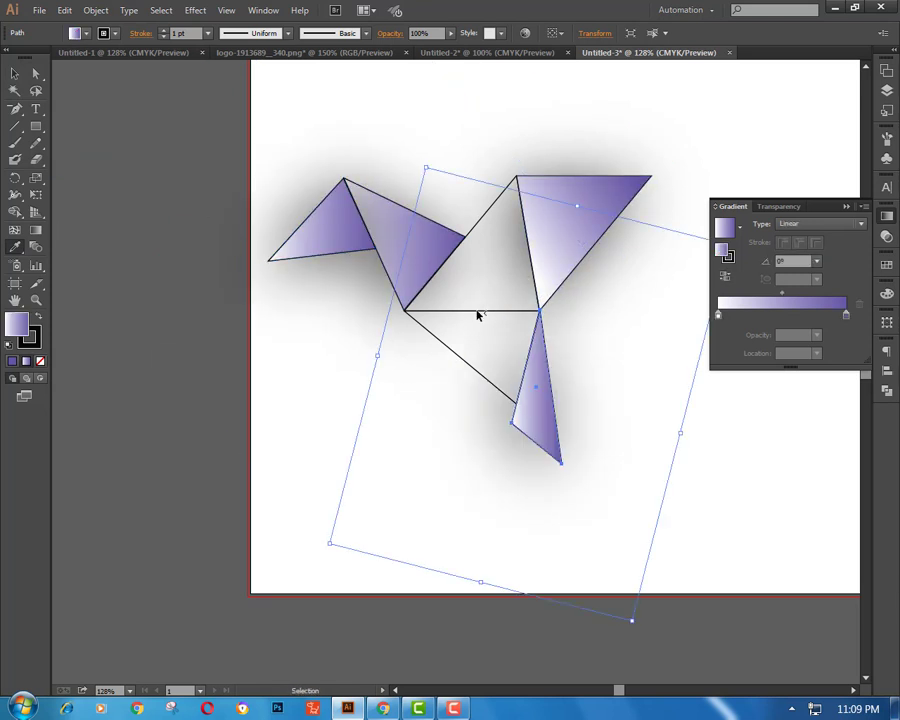
Collapse the Gradient settings and remove the stroke from the tail triangle
{"action": "left_click", "coordinate": [14, 73]}
{"action": "left_click", "coordinate": [494, 207]}
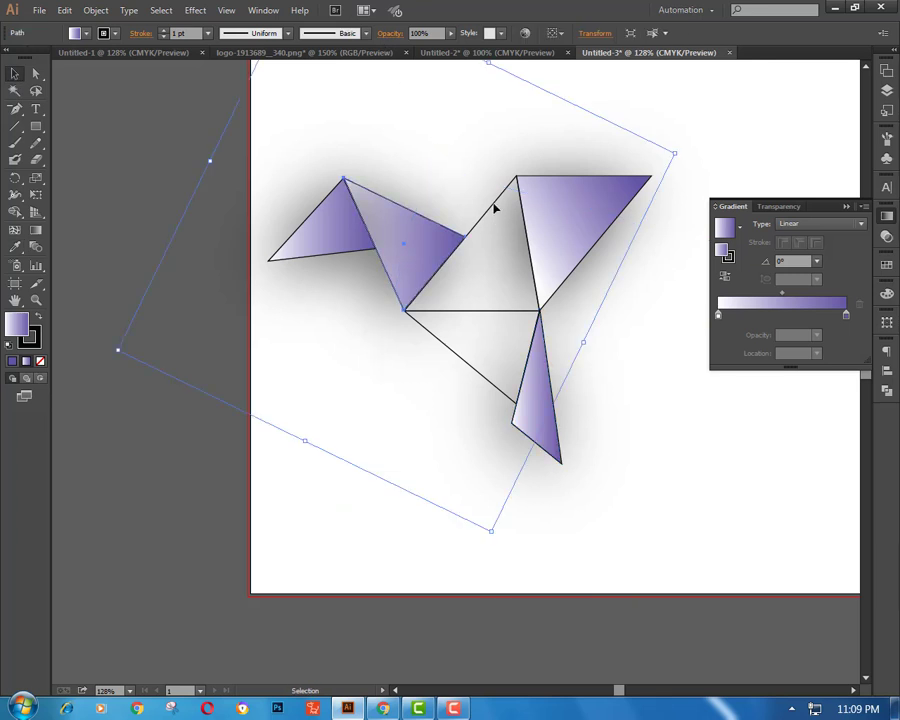
{"action": "left_click", "coordinate": [329, 420]}
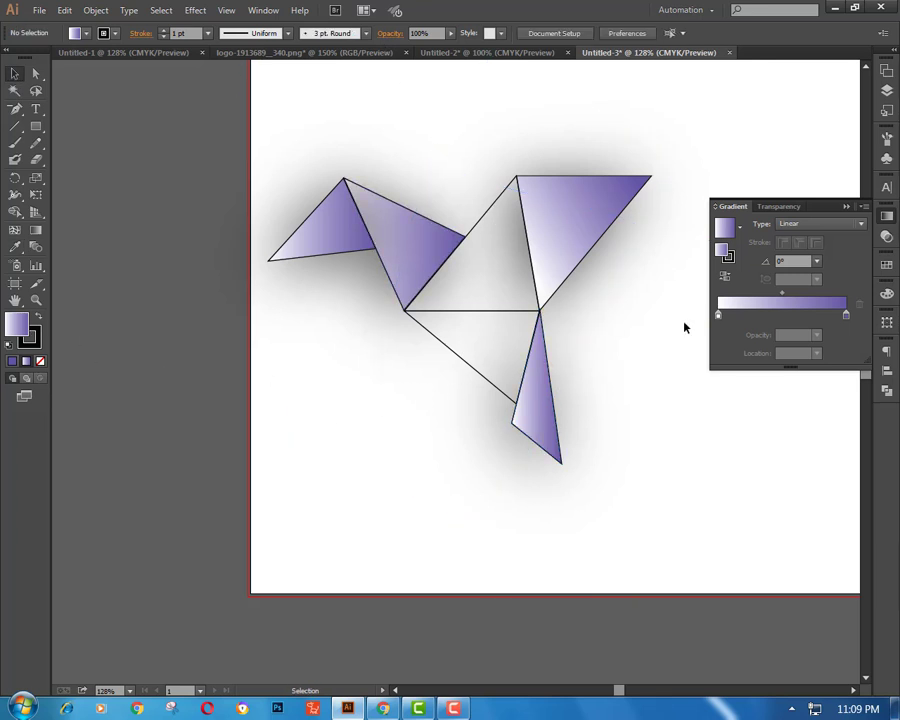
{"action": "left_click", "coordinate": [847, 206]}
{"action": "key", "text": "ctrl+minus"}
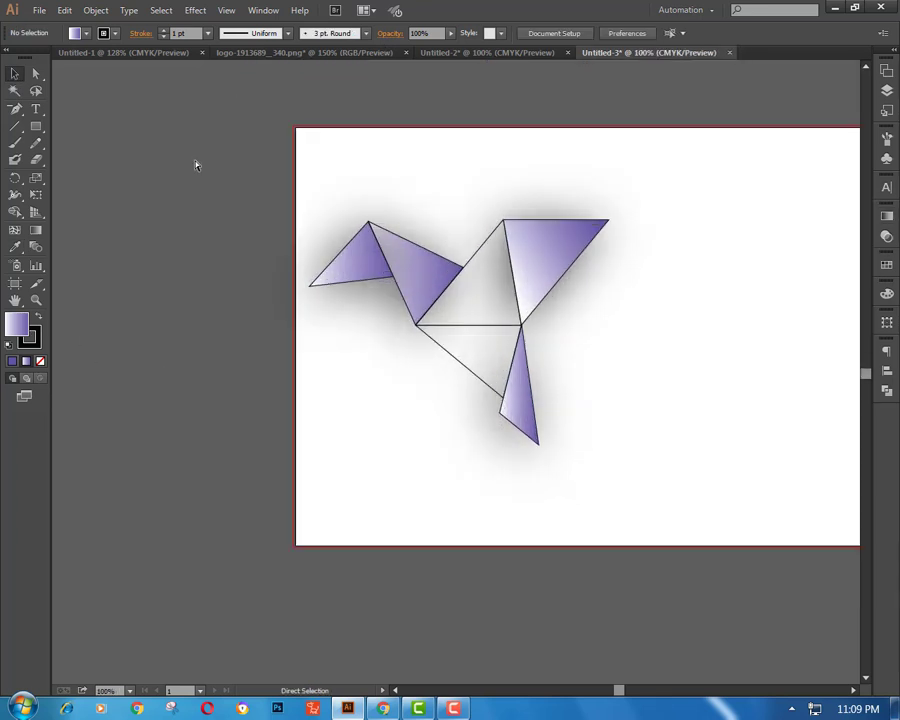
{"action": "key", "text": "ctrl+plus"}
{"action": "left_click", "coordinate": [494, 307]}
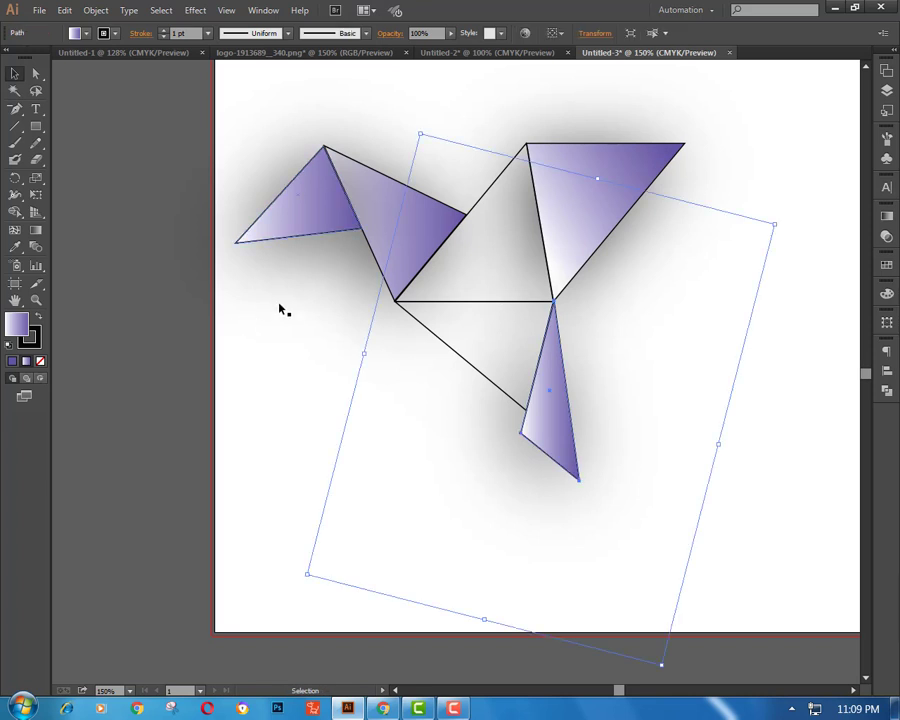
{"action": "left_click", "coordinate": [30, 338]}
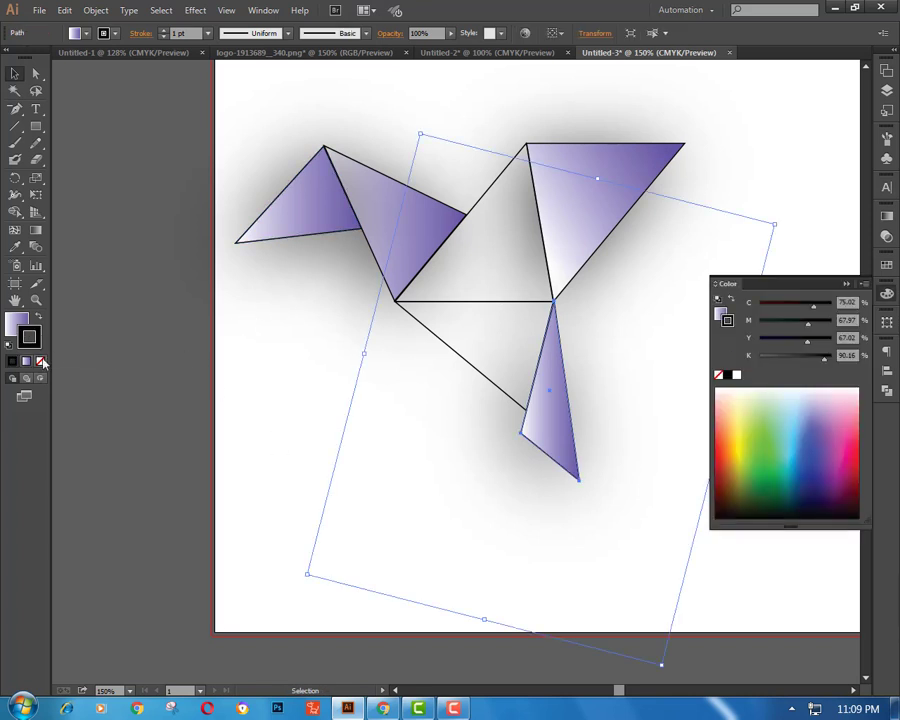
{"action": "left_click", "coordinate": [40, 361]}
{"action": "left_click", "coordinate": [121, 383]}
Expand Layer 1 in the layer list and lock the tail triangle's path
{"action": "left_click", "coordinate": [509, 399]}
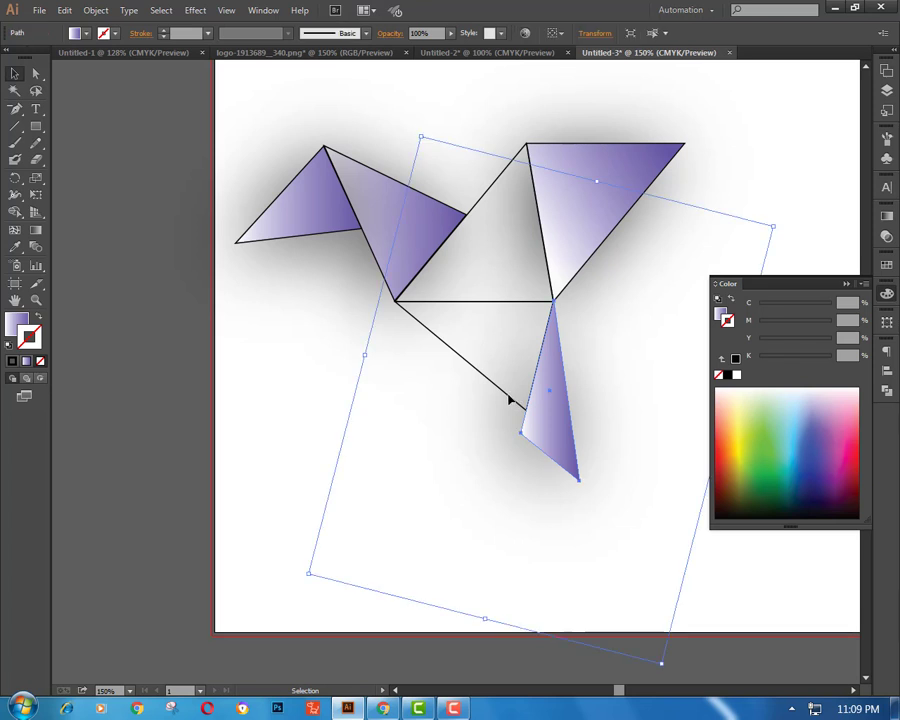
{"action": "left_click", "coordinate": [888, 90]}
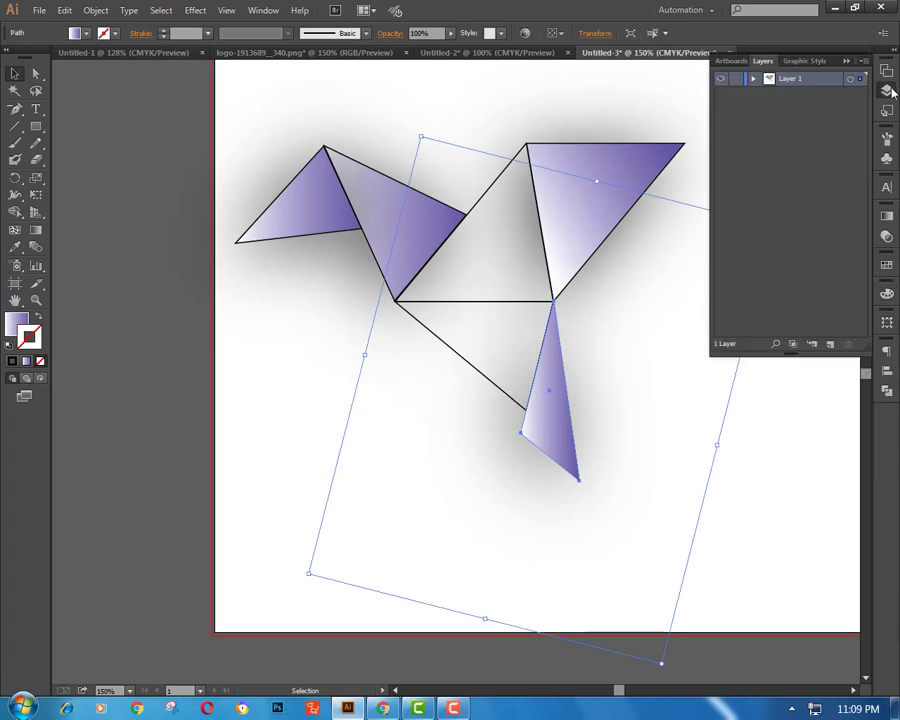
{"action": "left_click", "coordinate": [753, 82]}
{"action": "left_click", "coordinate": [736, 93]}
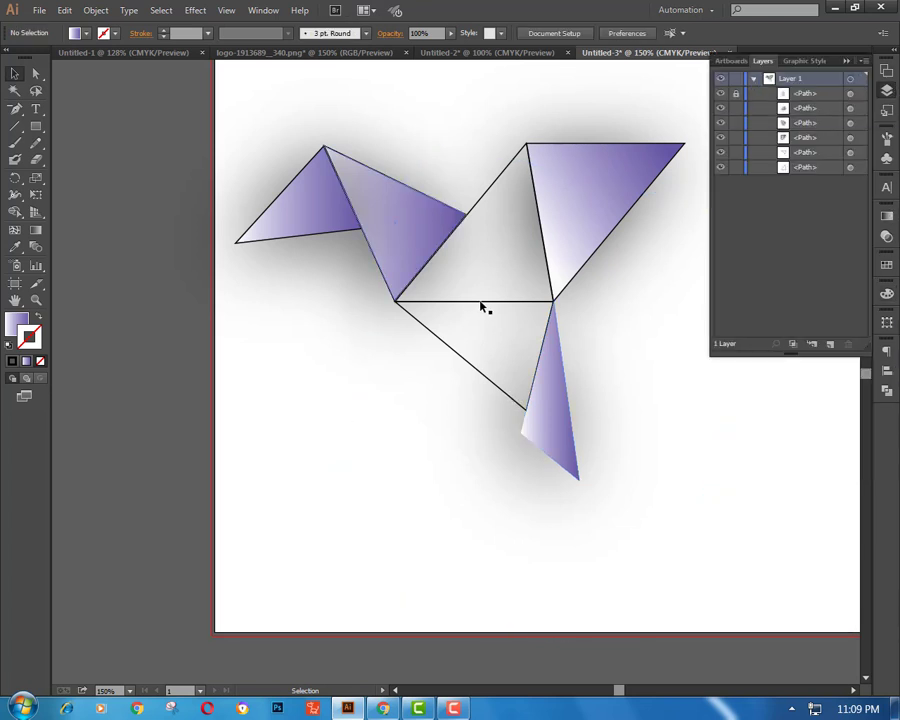
Remove the stroke from the neck triangle and toggle its path's visibility to identify it in Layer 1
{"action": "left_click", "coordinate": [615, 184]}
{"action": "left_click", "coordinate": [40, 362]}
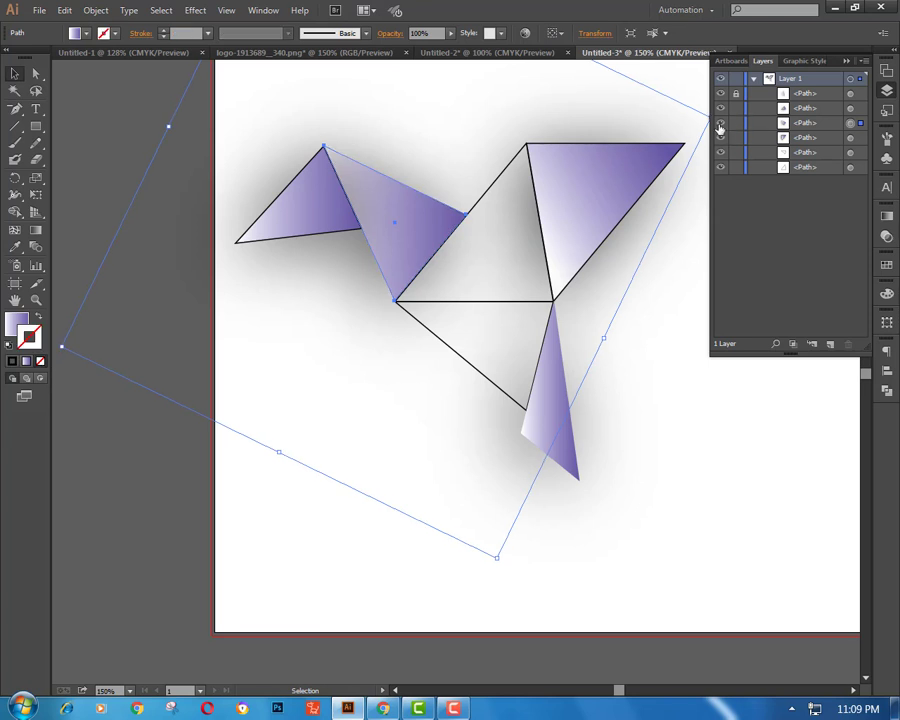
{"action": "left_click", "coordinate": [720, 123]}
{"action": "left_click", "coordinate": [721, 124]}
Lock the head and neck triangles' paths in Layer 1, identifying each one by toggling its visibility
{"action": "left_click", "coordinate": [720, 107]}
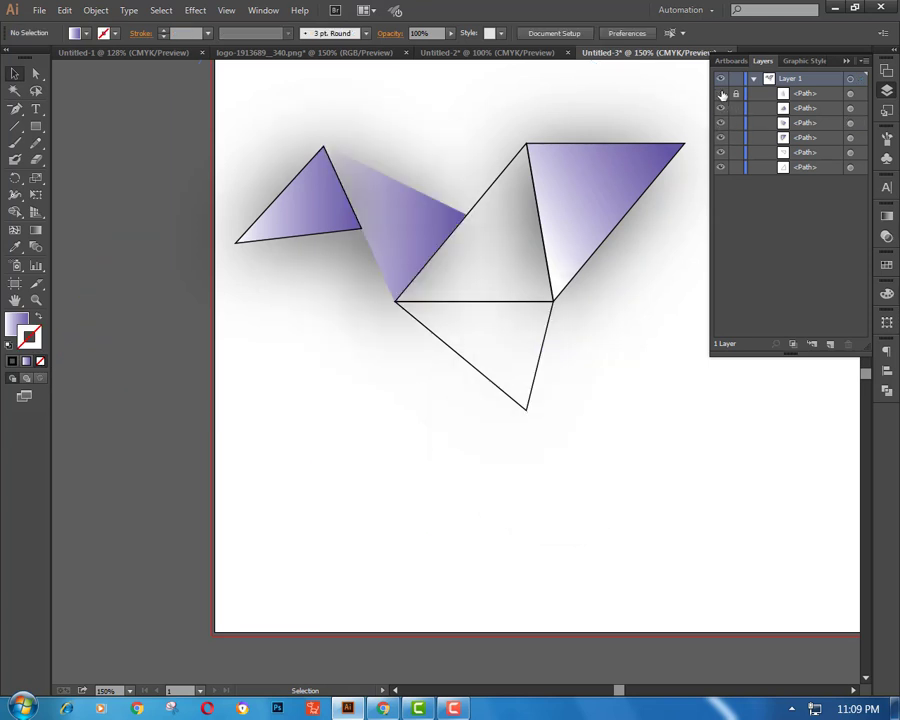
{"action": "left_click", "coordinate": [720, 107]}
{"action": "left_click", "coordinate": [850, 123]}
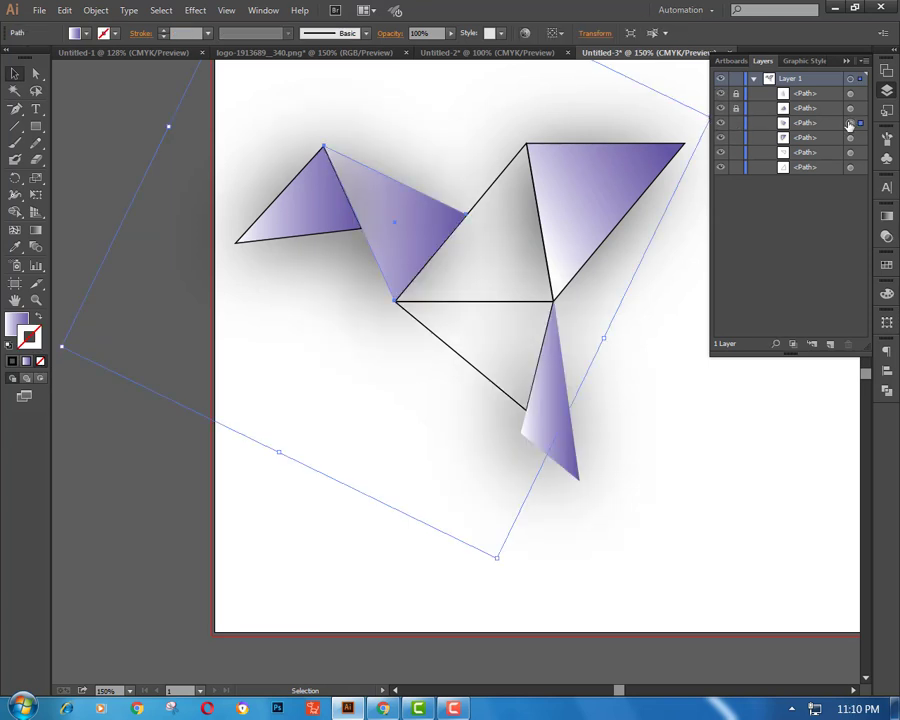
{"action": "key", "text": "ctrl+shift+a"}
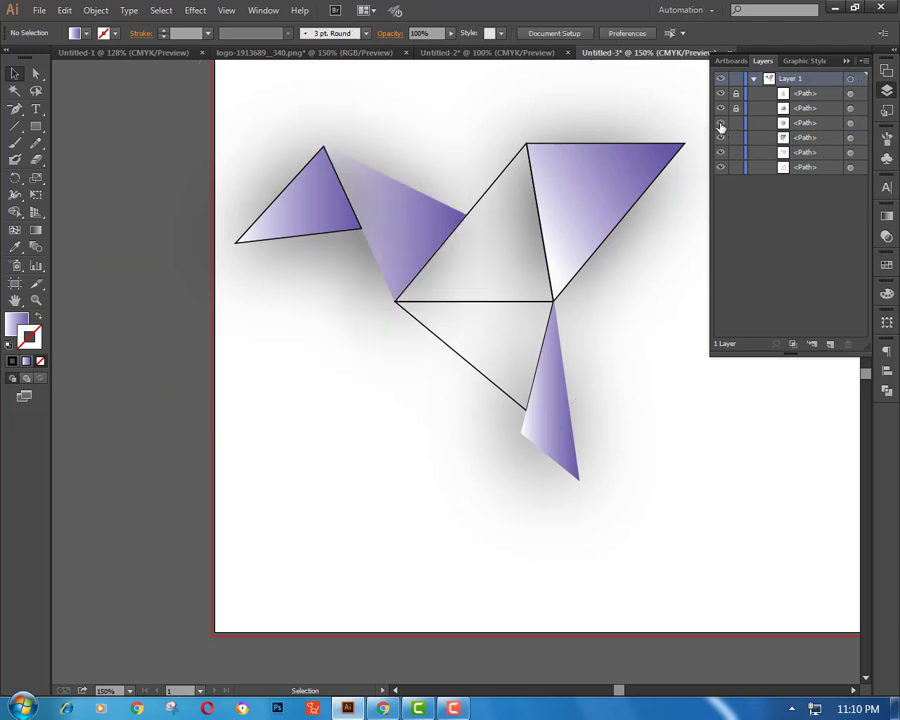
{"action": "left_click", "coordinate": [721, 138]}
{"action": "left_click", "coordinate": [722, 139]}
{"action": "left_click", "coordinate": [849, 138]}
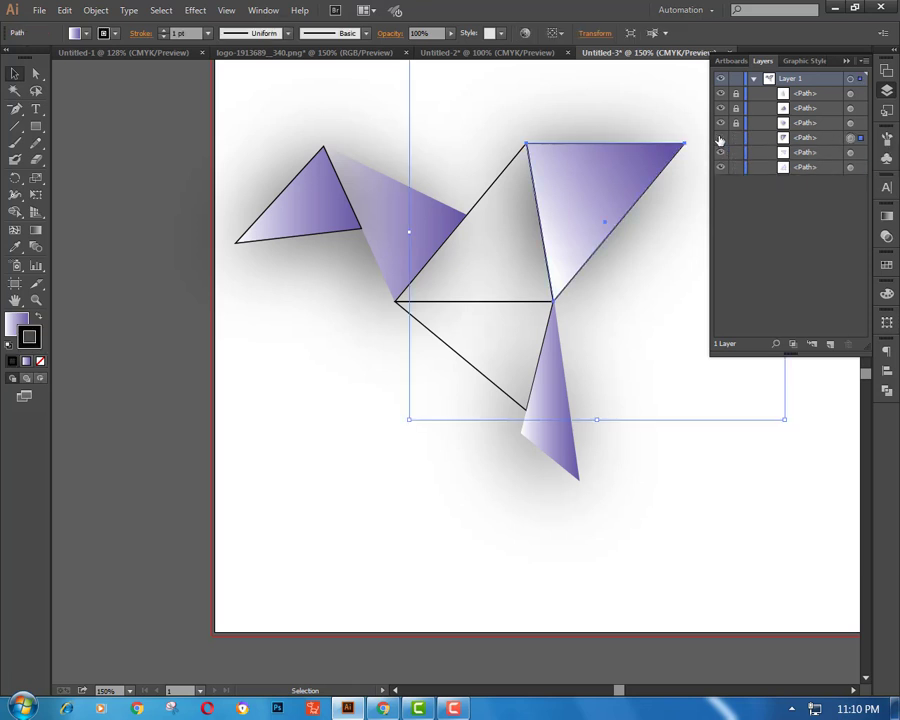
Target the triangle below the horizontal edge in Layer 1 and copy the neck's strokeless gradient onto it with the Eyedropper
{"action": "left_click", "coordinate": [720, 139]}
{"action": "left_click", "coordinate": [720, 139]}
{"action": "left_click", "coordinate": [722, 153]}
{"action": "left_click", "coordinate": [722, 153]}
{"action": "left_click", "coordinate": [849, 152]}
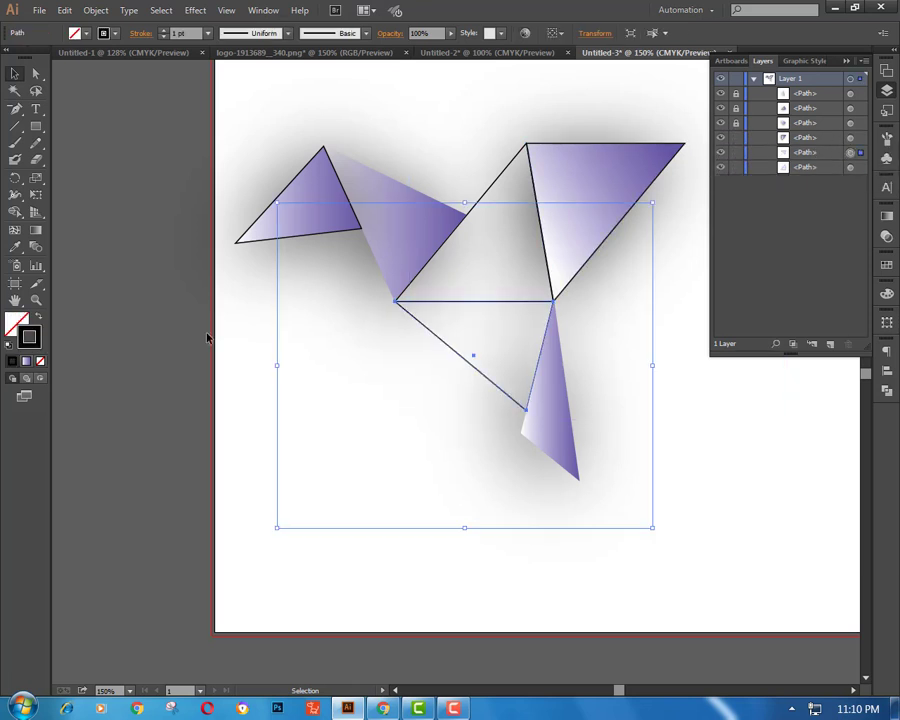
{"action": "key", "text": "i"}
{"action": "left_click", "coordinate": [391, 190]}
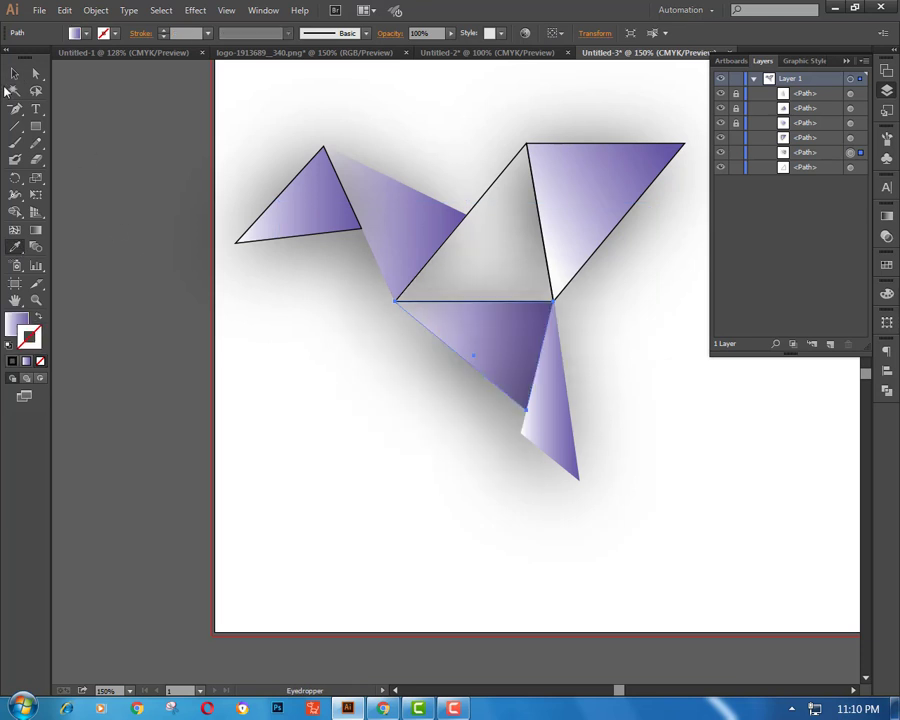
Target the central body triangle's path in Layer 1 and copy the right wing triangle's gradient and stroke onto it
{"action": "left_click", "coordinate": [14, 73]}
{"action": "left_click", "coordinate": [720, 167]}
{"action": "left_click", "coordinate": [720, 167]}
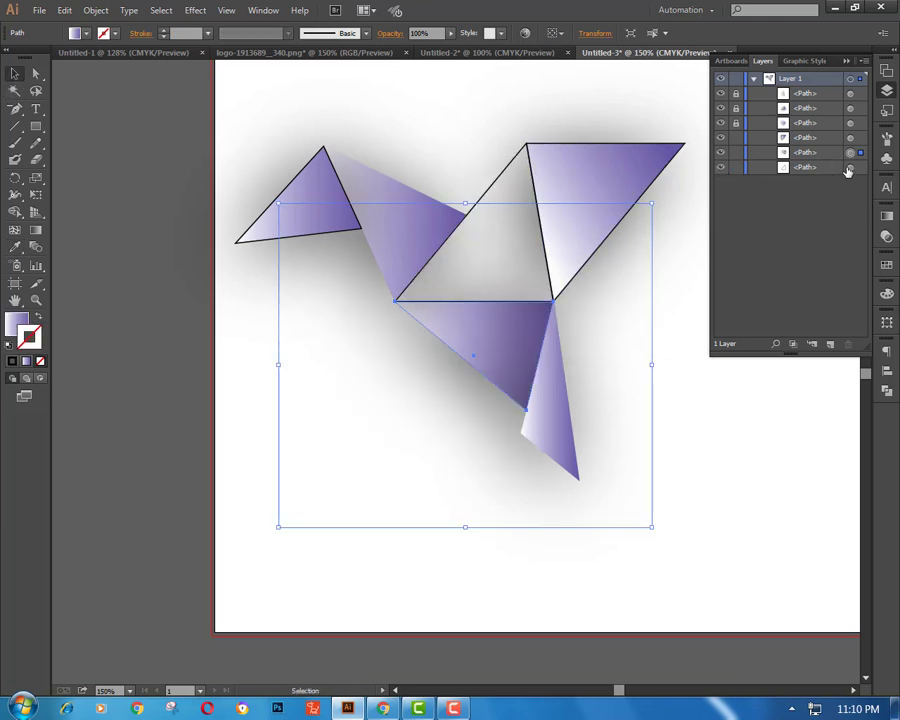
{"action": "left_click", "coordinate": [849, 167]}
{"action": "left_click", "coordinate": [16, 244]}
{"action": "left_click", "coordinate": [626, 166]}
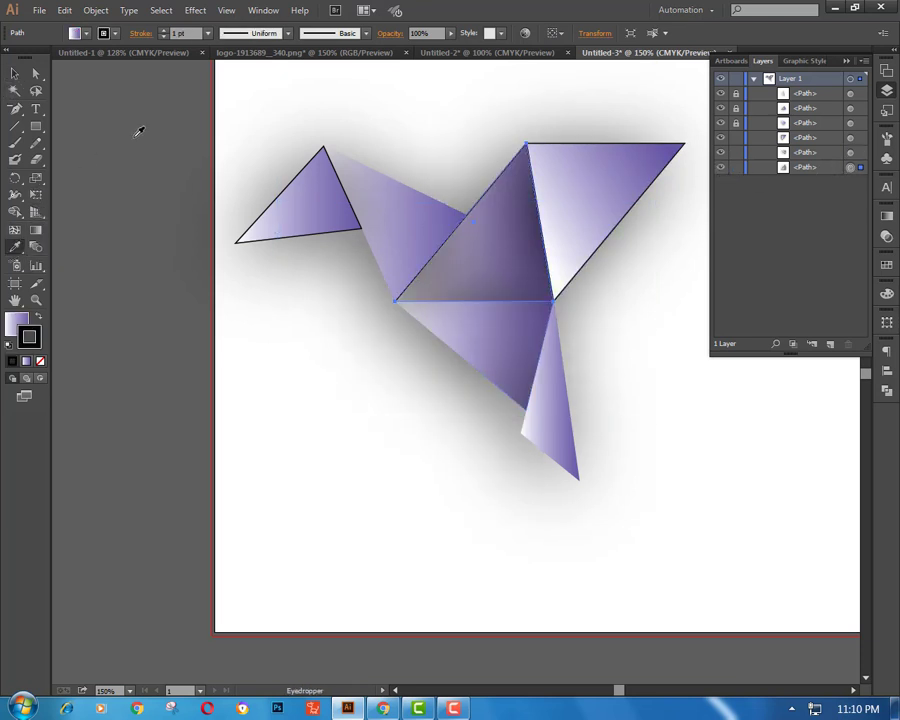
{"action": "left_click", "coordinate": [14, 73]}
{"action": "left_click", "coordinate": [247, 110]}
Unlock the tail, head and neck triangles' paths in Layer 1
{"action": "scroll", "coordinate": [516, 314], "scroll_direction": "up", "scroll_amount": 3}
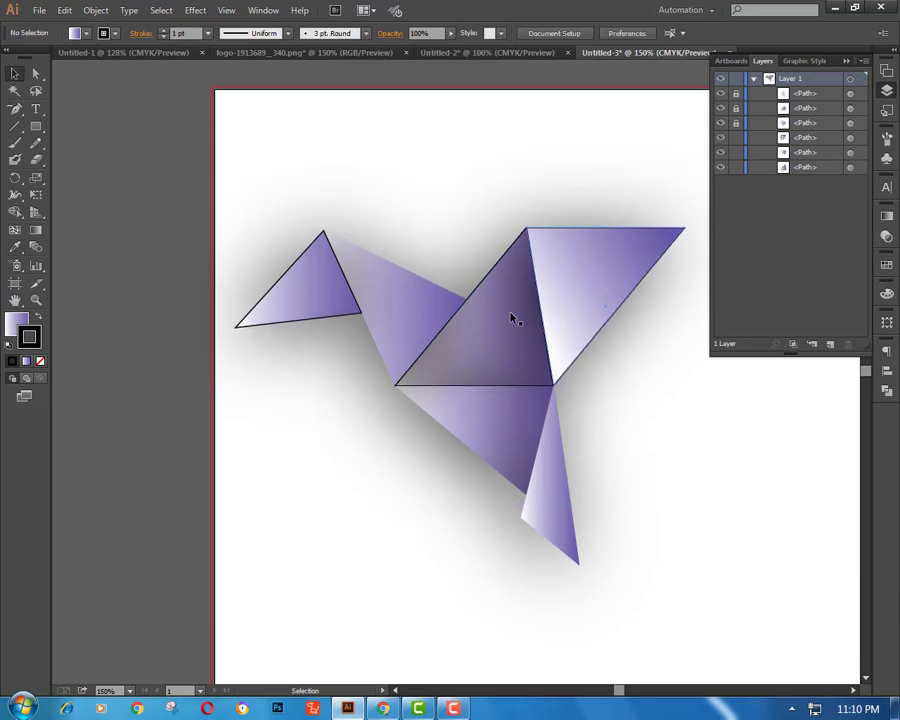
{"action": "left_click_drag", "start_coordinate": [513, 318], "coordinate": [478, 269]}
{"action": "left_click", "coordinate": [736, 108]}
{"action": "left_click", "coordinate": [736, 93]}
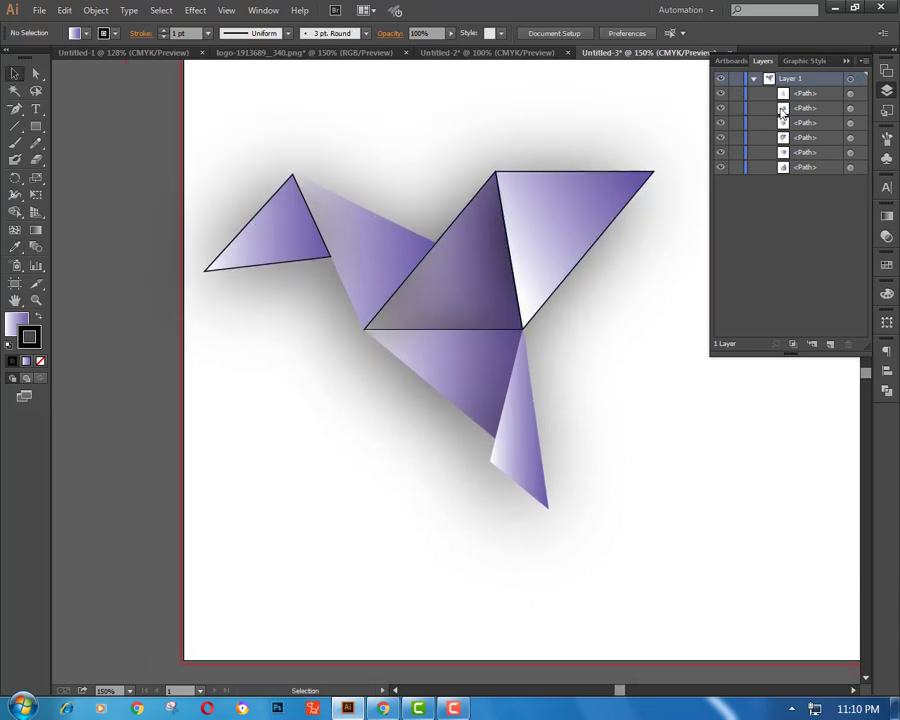
Redirect the tail triangle's gradient with the Gradient tool so it runs from white at the upper tip to purple at the lower end
{"action": "left_click", "coordinate": [849, 93]}
{"action": "left_click", "coordinate": [38, 230]}
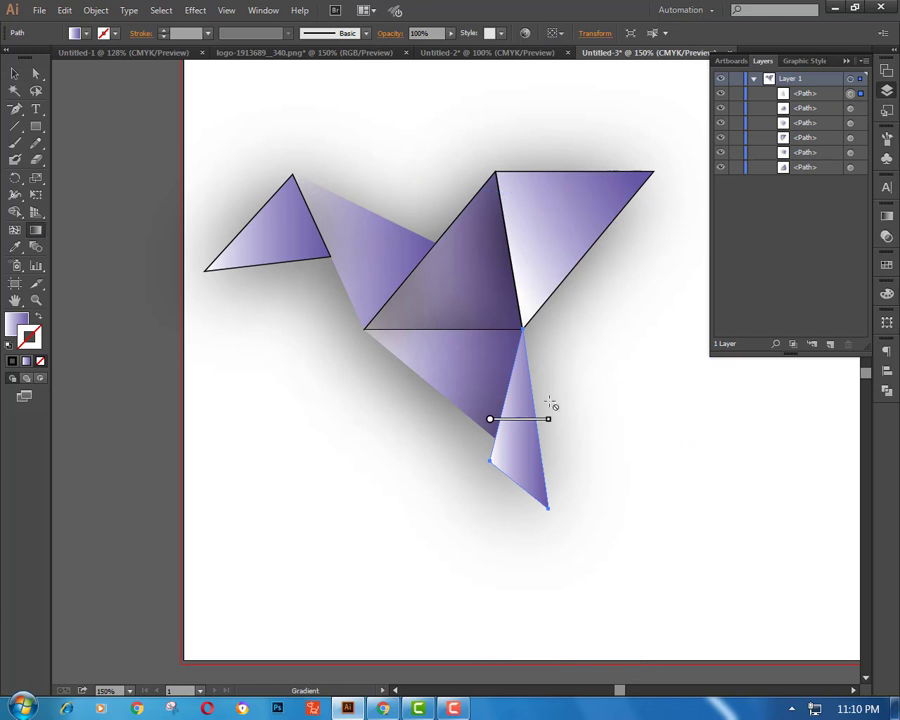
{"action": "double_click", "coordinate": [16, 327]}
{"action": "key", "text": "Escape"}
{"action": "left_click_drag", "start_coordinate": [556, 412], "coordinate": [530, 462]}
{"action": "left_click_drag", "start_coordinate": [510, 402], "coordinate": [500, 361]}
{"action": "mouse_move", "coordinate": [540, 405]}
{"action": "left_mouse_down"}
{"action": "mouse_move", "coordinate": [527, 414]}
{"action": "mouse_move", "coordinate": [557, 450]}
{"action": "mouse_move", "coordinate": [518, 480]}
{"action": "left_mouse_up"}
{"action": "left_click", "coordinate": [14, 74]}
Remove the black stroke from the right wing triangle
{"action": "left_click", "coordinate": [277, 227]}
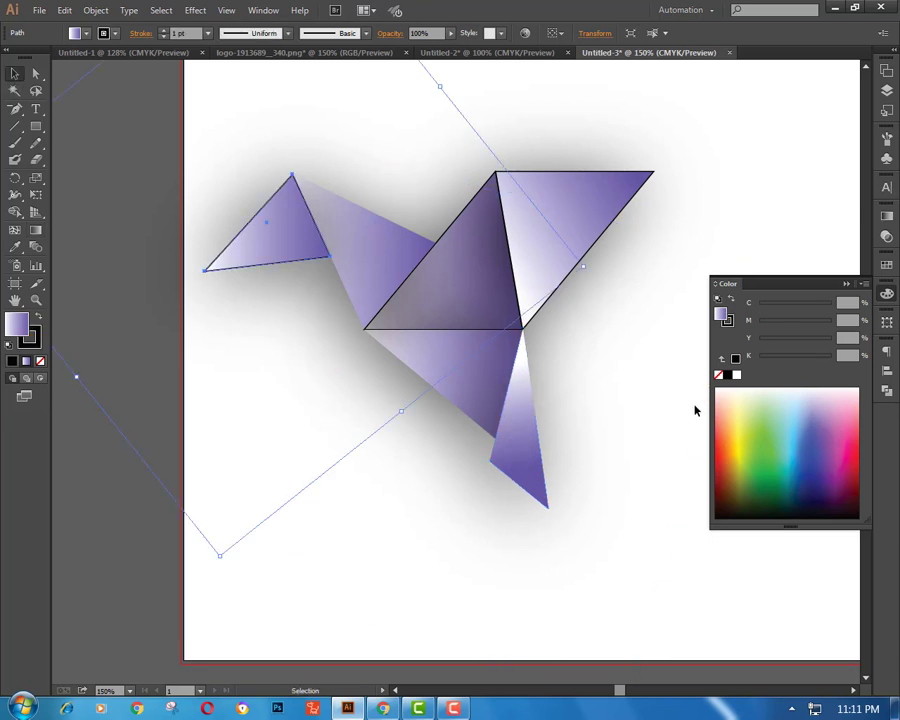
{"action": "left_click", "coordinate": [604, 376]}
{"action": "left_click", "coordinate": [537, 175]}
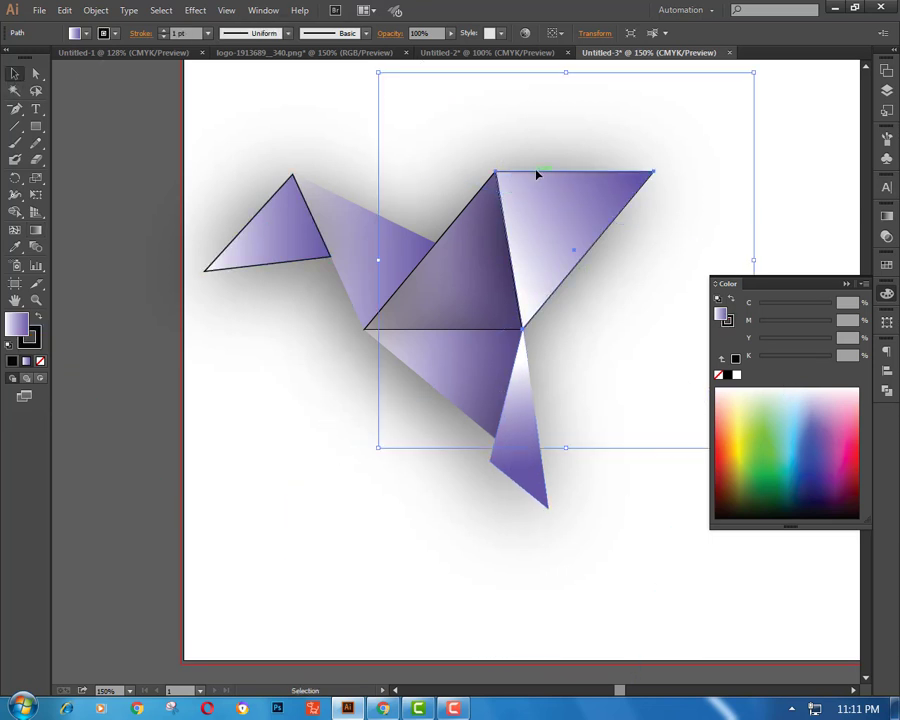
{"action": "left_click", "coordinate": [39, 360]}
Target the right wing, tail and head paths in Layer 1 and toggle each one's visibility to identify its triangle
{"action": "left_click", "coordinate": [424, 234]}
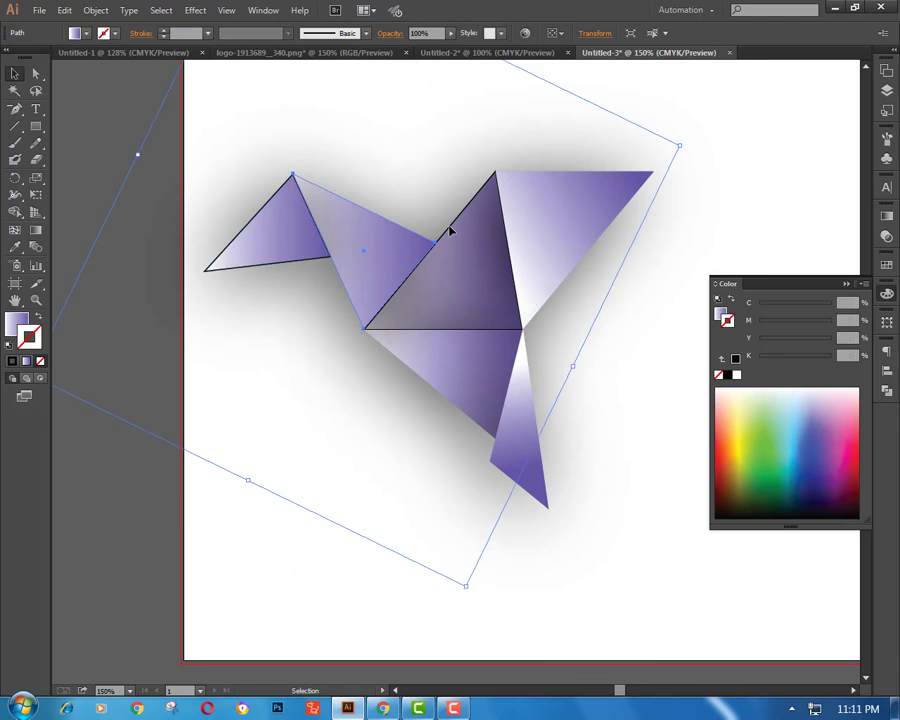
{"action": "left_click", "coordinate": [886, 293]}
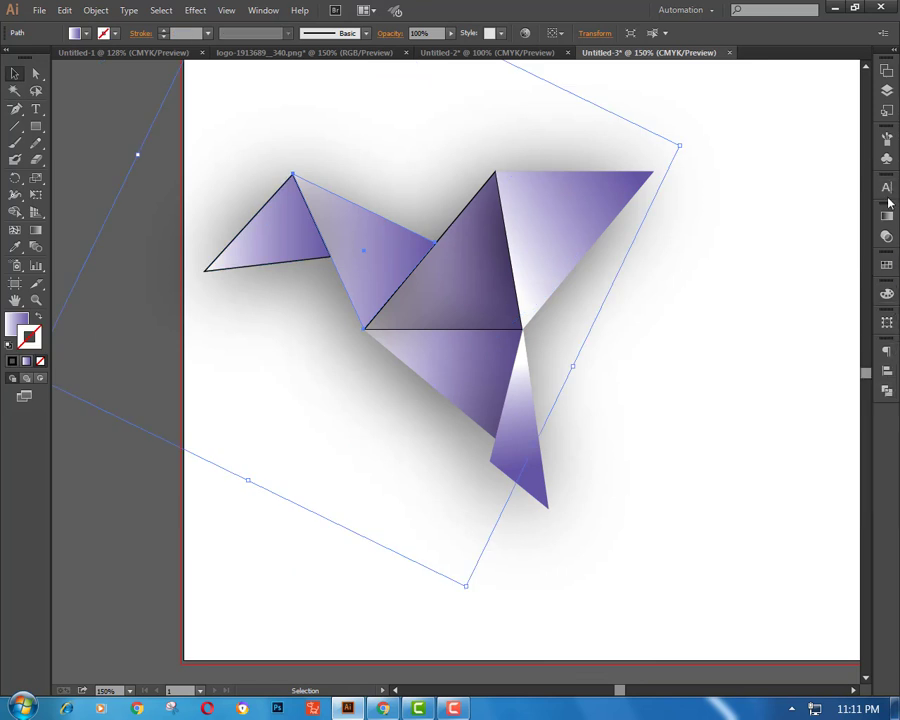
{"action": "left_click", "coordinate": [886, 90]}
{"action": "left_click", "coordinate": [850, 137]}
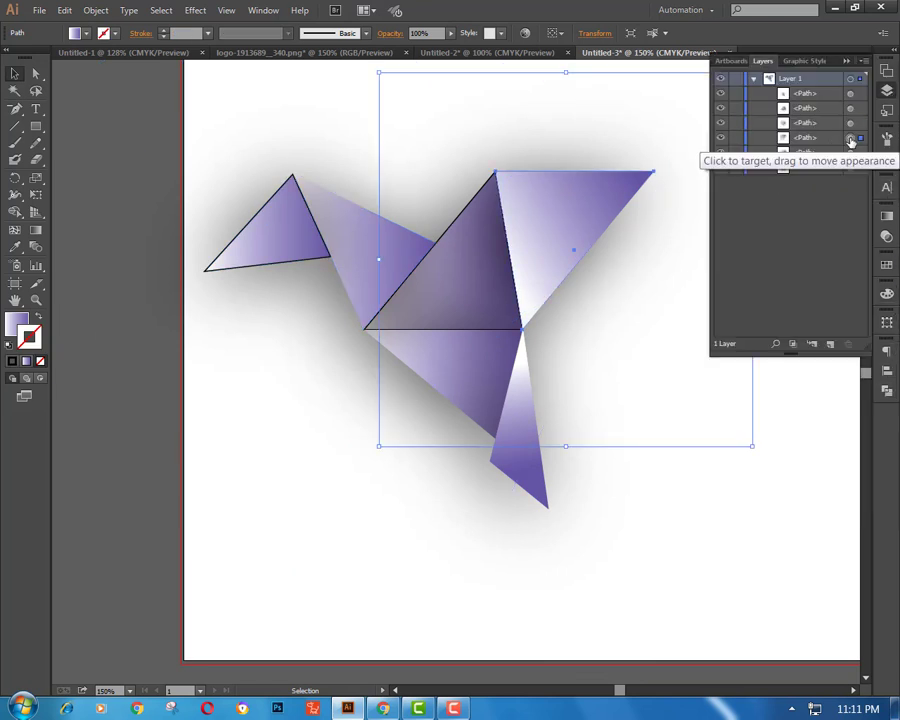
{"action": "left_click", "coordinate": [720, 139]}
{"action": "left_click", "coordinate": [720, 139]}
{"action": "left_click", "coordinate": [850, 93]}
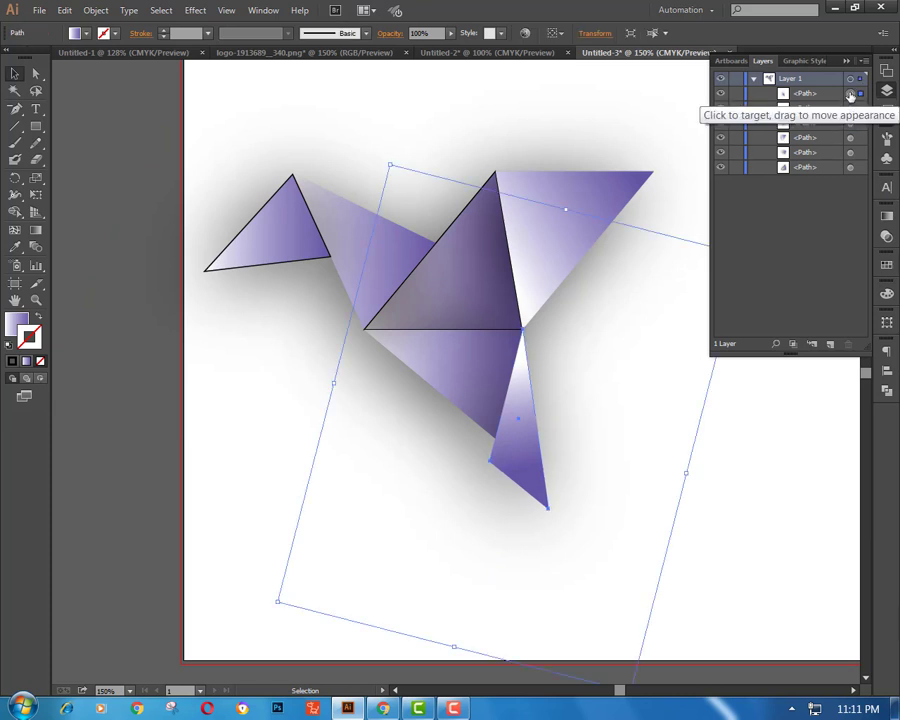
{"action": "left_click", "coordinate": [720, 94]}
{"action": "left_click", "coordinate": [720, 94]}
{"action": "left_click", "coordinate": [850, 107]}
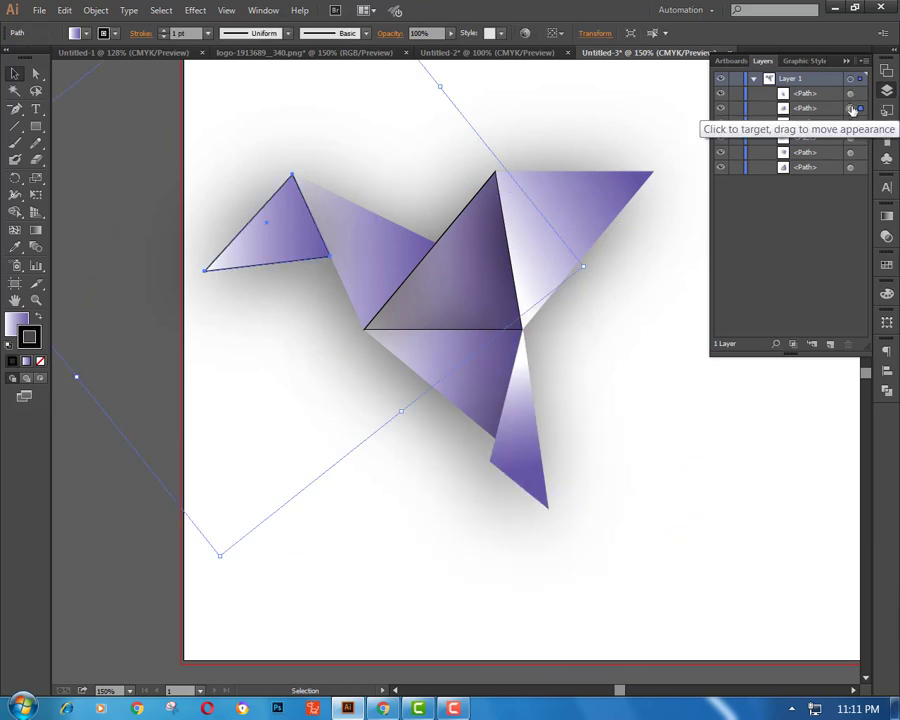
{"action": "left_click", "coordinate": [720, 108]}
{"action": "left_click", "coordinate": [720, 108]}
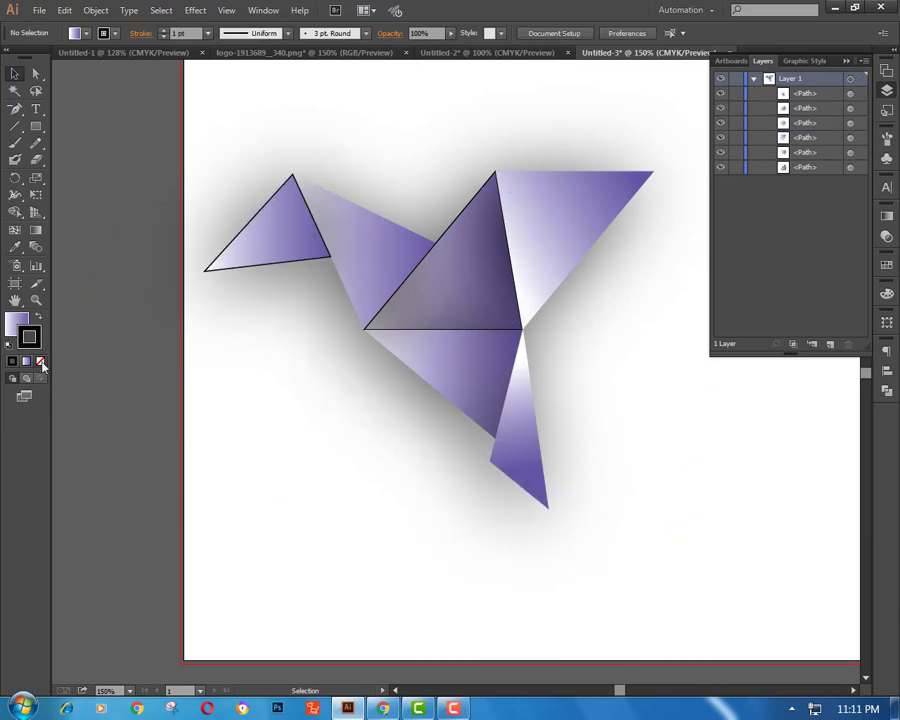
Remove the black stroke from the head triangle and clear the selection
{"action": "left_click", "coordinate": [297, 317]}
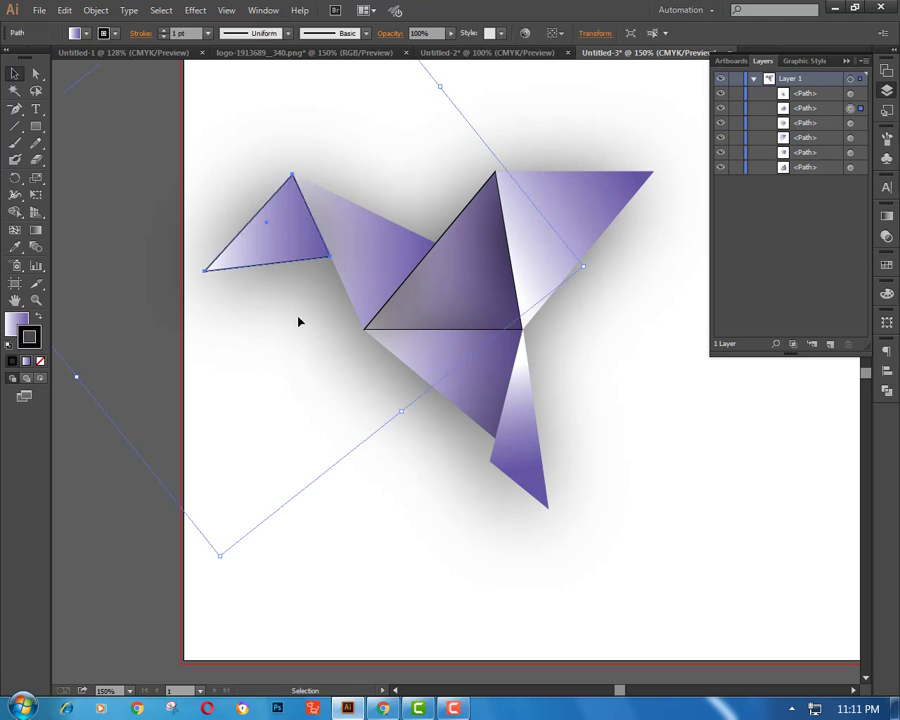
{"action": "left_click", "coordinate": [720, 109]}
{"action": "left_click", "coordinate": [720, 109]}
{"action": "left_click", "coordinate": [40, 361]}
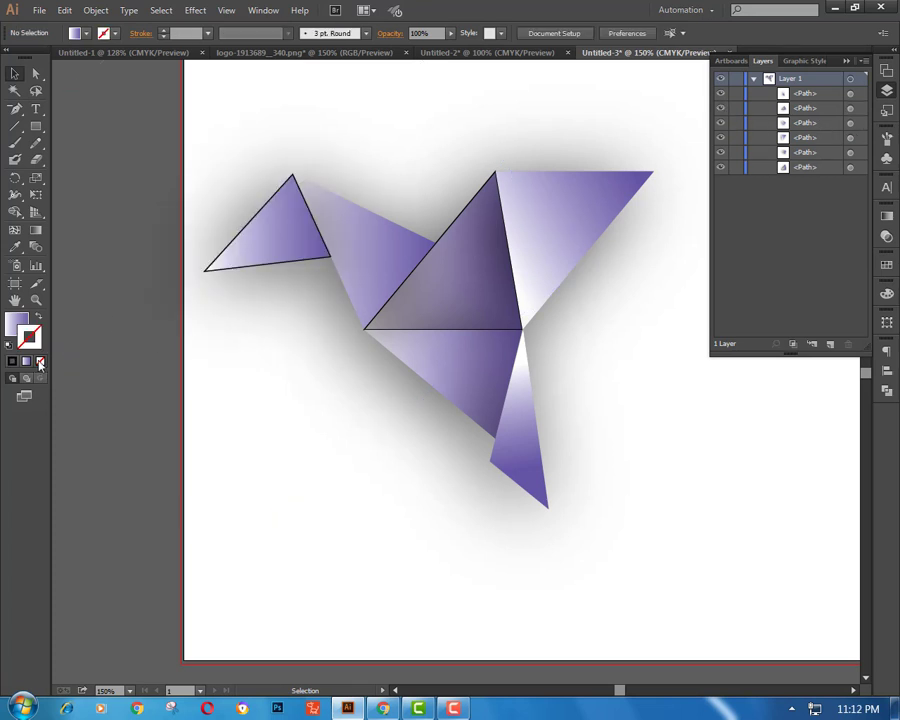
{"action": "left_click", "coordinate": [242, 231]}
{"action": "left_click", "coordinate": [108, 395]}
Target the central body triangle's path in Layer 1 and remove its black stroke
{"action": "scroll", "coordinate": [381, 512], "scroll_direction": "up", "scroll_amount": 1}
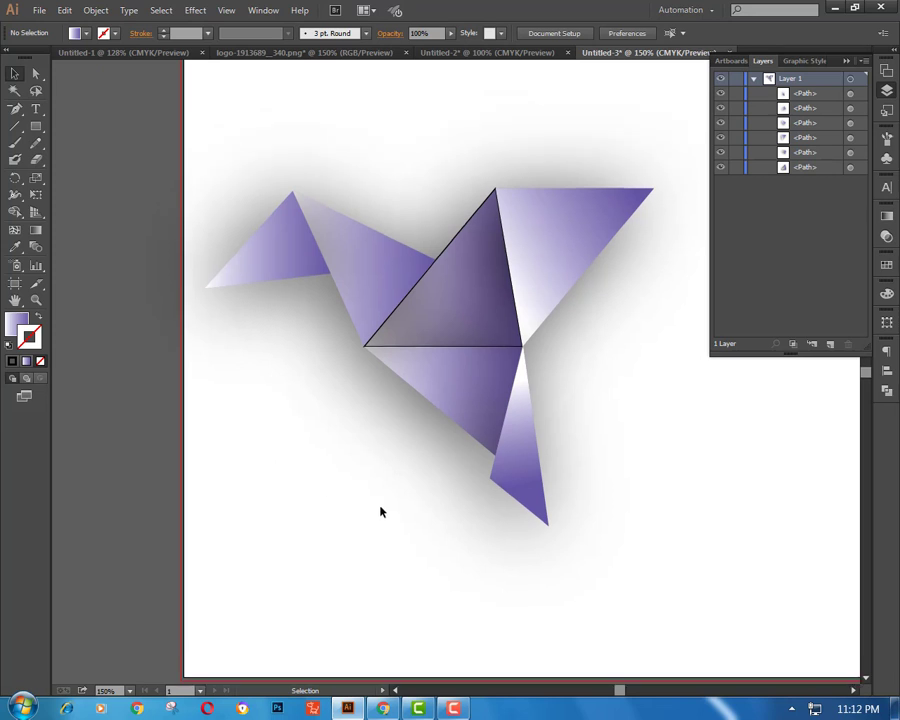
{"action": "scroll", "coordinate": [380, 512], "scroll_direction": "down", "scroll_amount": 1}
{"action": "left_click", "coordinate": [850, 167]}
{"action": "left_click", "coordinate": [40, 361]}
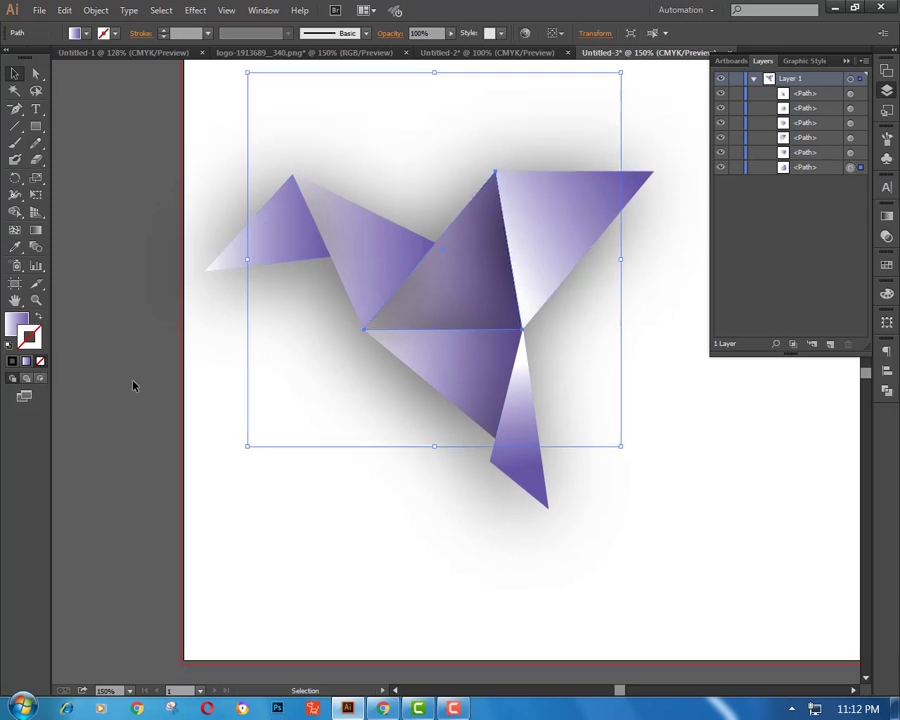
{"action": "left_click", "coordinate": [133, 385]}
Select all the bird's triangles and move the whole bird rightward toward the middle of the artboard
{"action": "key", "text": "ctrl+minus"}
{"action": "key", "text": "ctrl+minus"}
{"action": "key", "text": "ctrl+minus"}
{"action": "key", "text": "ctrl+minus"}
{"action": "key", "text": "ctrl+plus"}
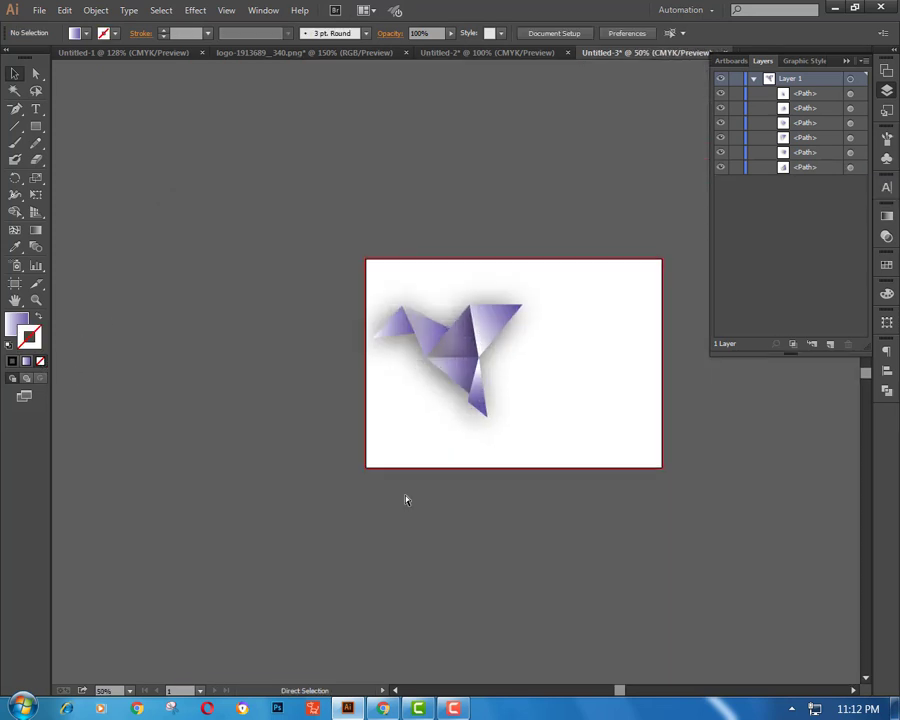
{"action": "key", "text": "ctrl+plus"}
{"action": "key", "text": "ctrl+plus"}
{"action": "left_click_drag", "start_coordinate": [608, 414], "coordinate": [518, 386]}
{"action": "left_click_drag", "start_coordinate": [175, 181], "coordinate": [586, 466]}
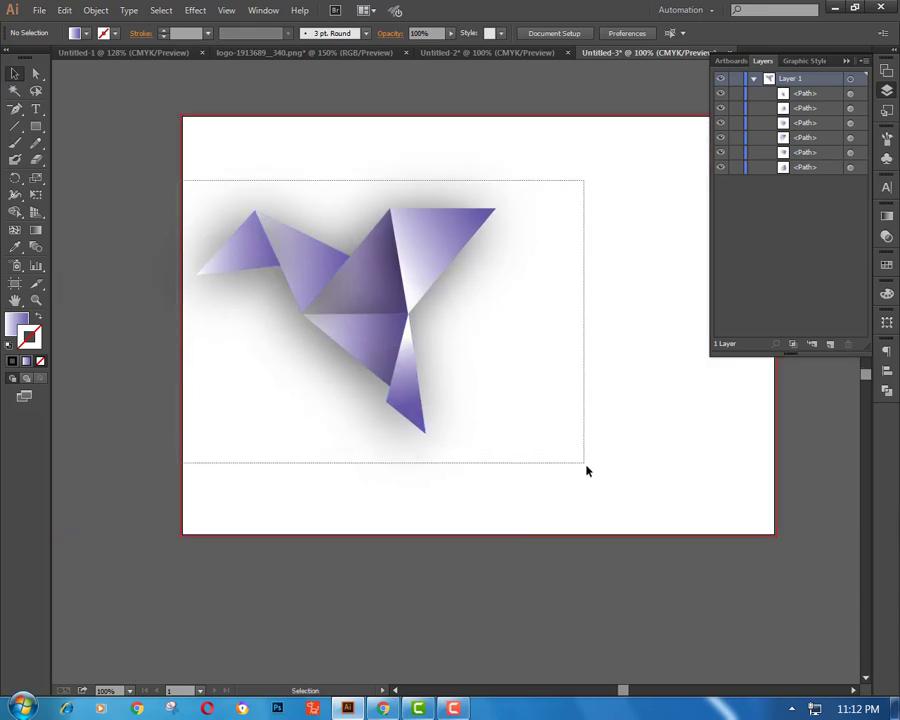
{"action": "left_click_drag", "start_coordinate": [266, 226], "coordinate": [400, 241]}
{"action": "left_click", "coordinate": [217, 358]}
{"action": "scroll", "coordinate": [298, 372], "scroll_direction": "down", "scroll_amount": 1}
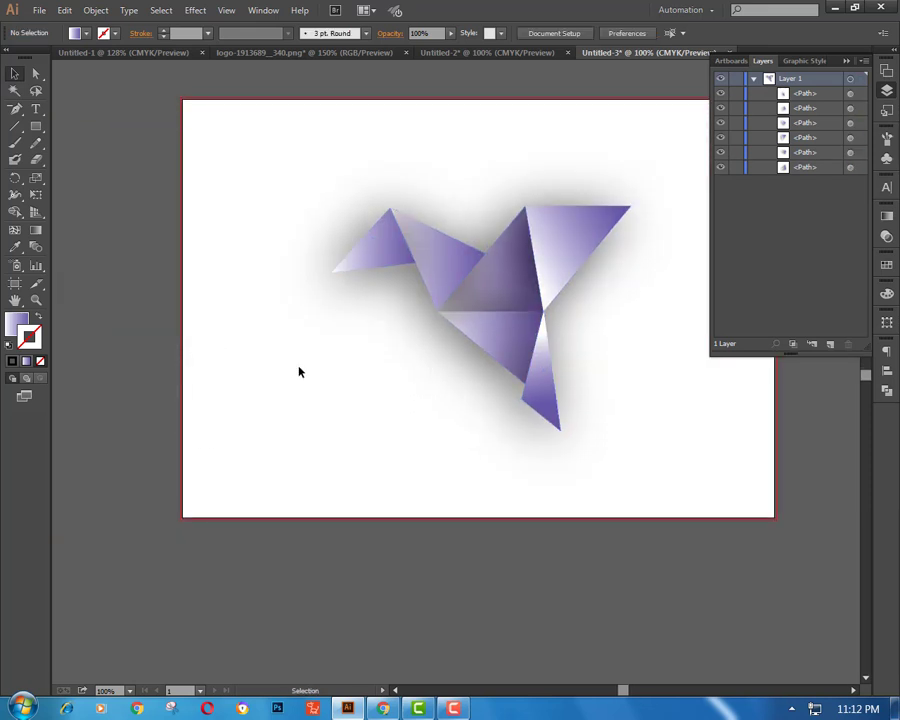
Try moving the tail triangle leftward away from the bird, and undo the move
{"action": "left_click_drag", "start_coordinate": [544, 387], "coordinate": [389, 371]}
{"action": "key", "text": "ctrl+z"}
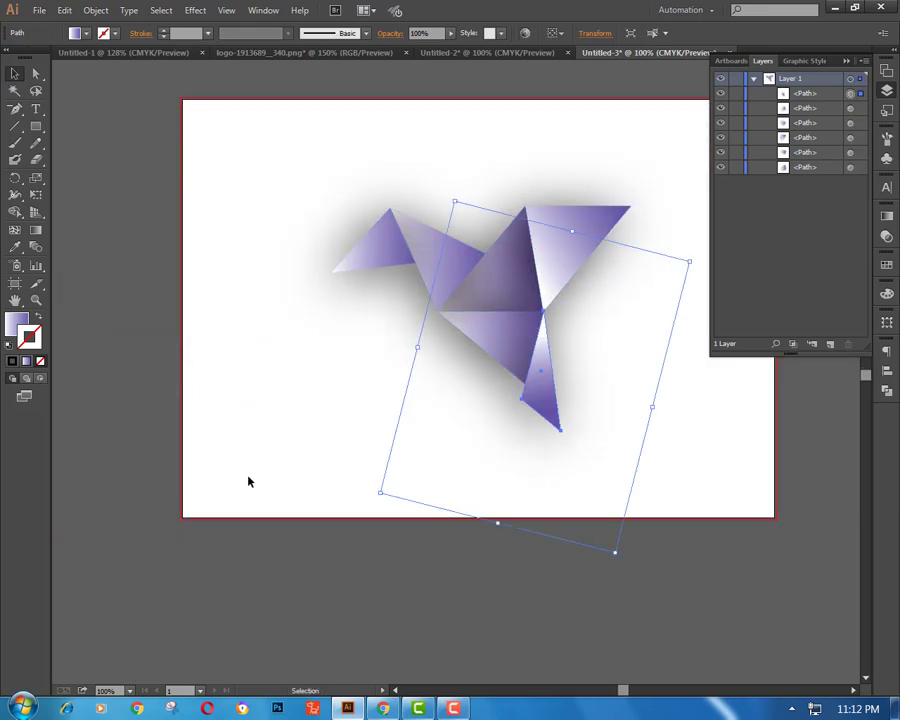
{"action": "left_click", "coordinate": [332, 545]}
Collapse the Layers panel and leave nothing selected to show the finished bird
{"action": "left_click", "coordinate": [845, 61]}
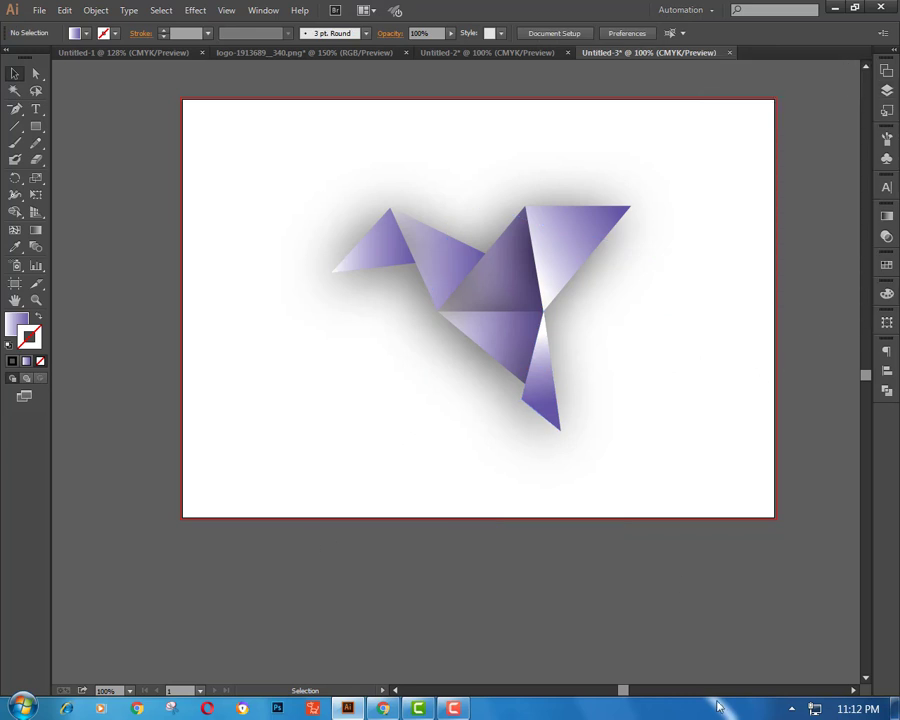
{"action": "left_click", "coordinate": [478, 468]}
{"action": "left_click", "coordinate": [677, 535]}
{"action": "right_click", "coordinate": [636, 714]}
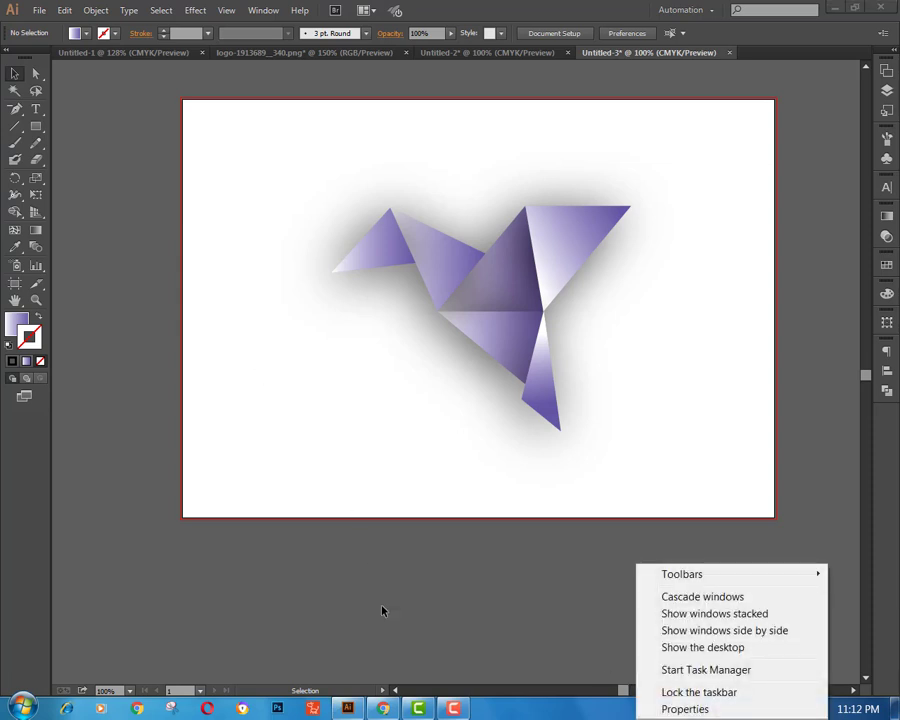
{"action": "left_click", "coordinate": [457, 710]}
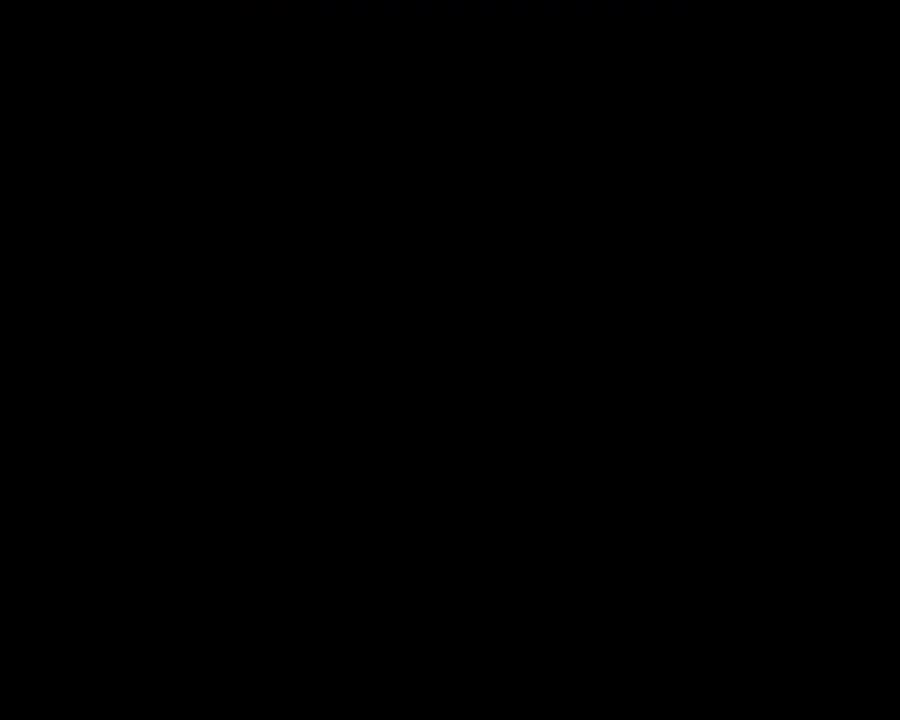